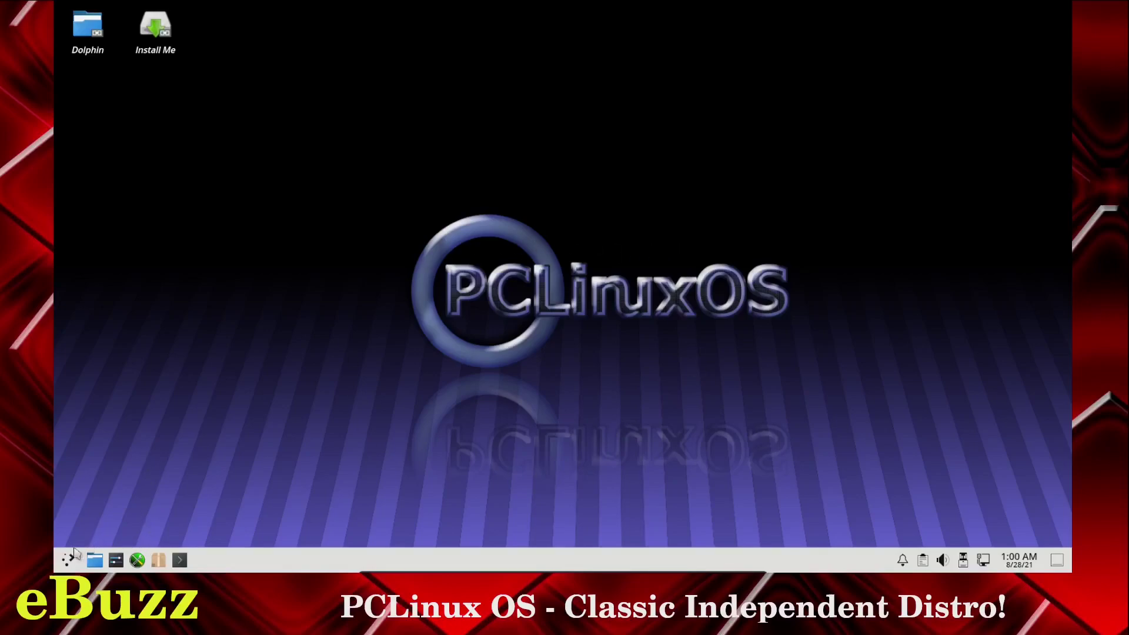
Open Dolphin, move the Pictures bookmark above Downloads in Places, then close Dolphin
click(95, 560)
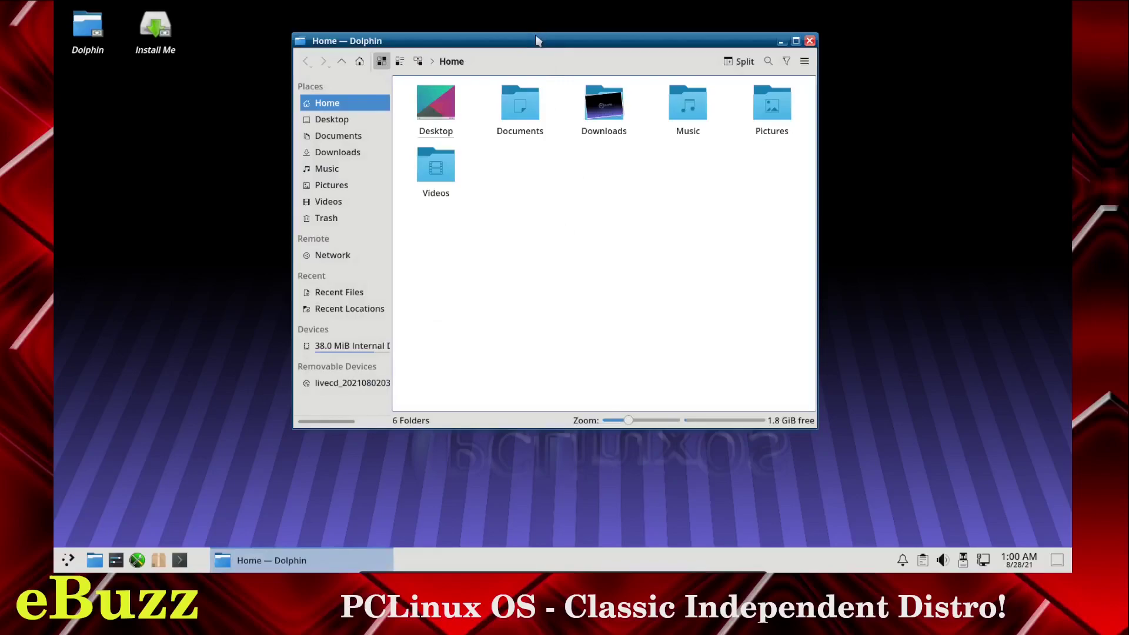
drag(535, 40, 531, 66)
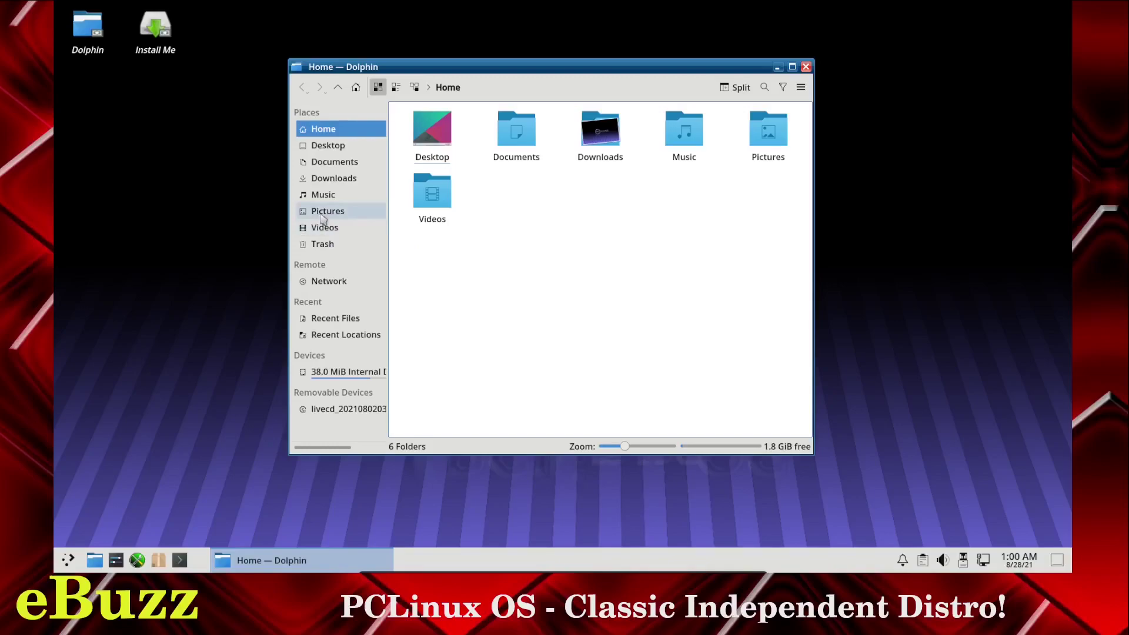
drag(324, 212, 328, 179)
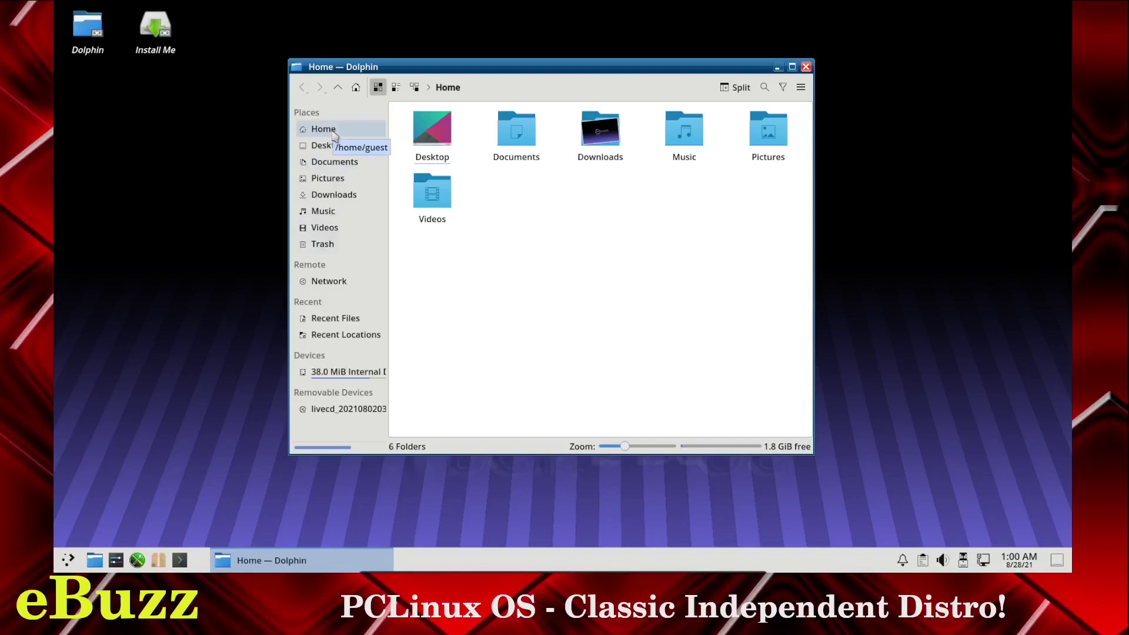
click(806, 66)
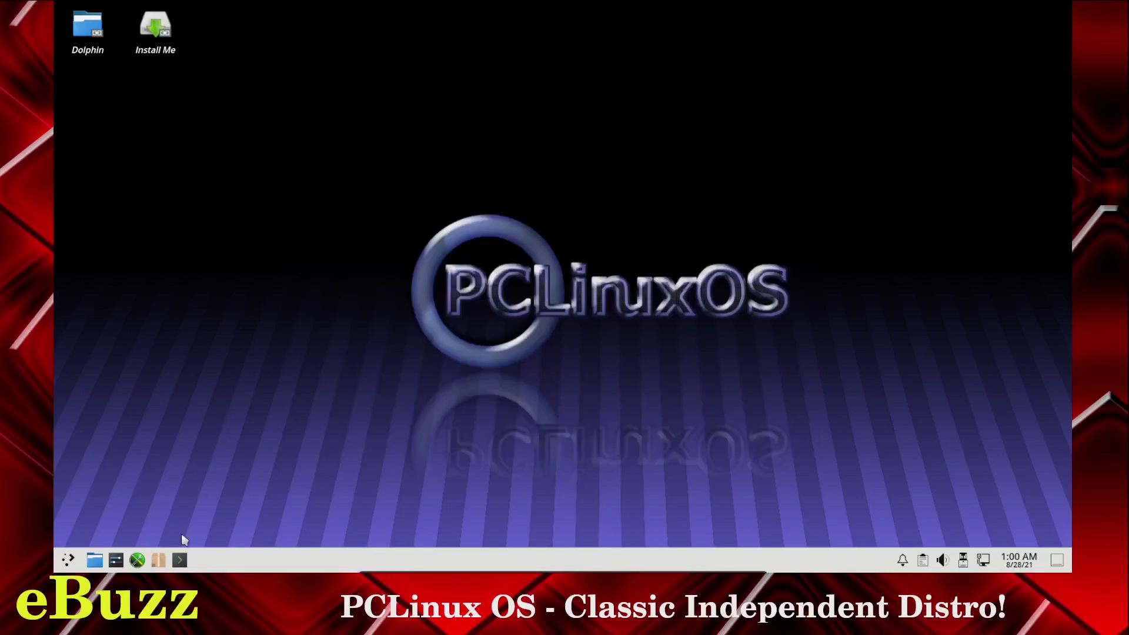
Launch the PCLinuxOS Control Center and view its Sharing, then Network Services tools
click(138, 560)
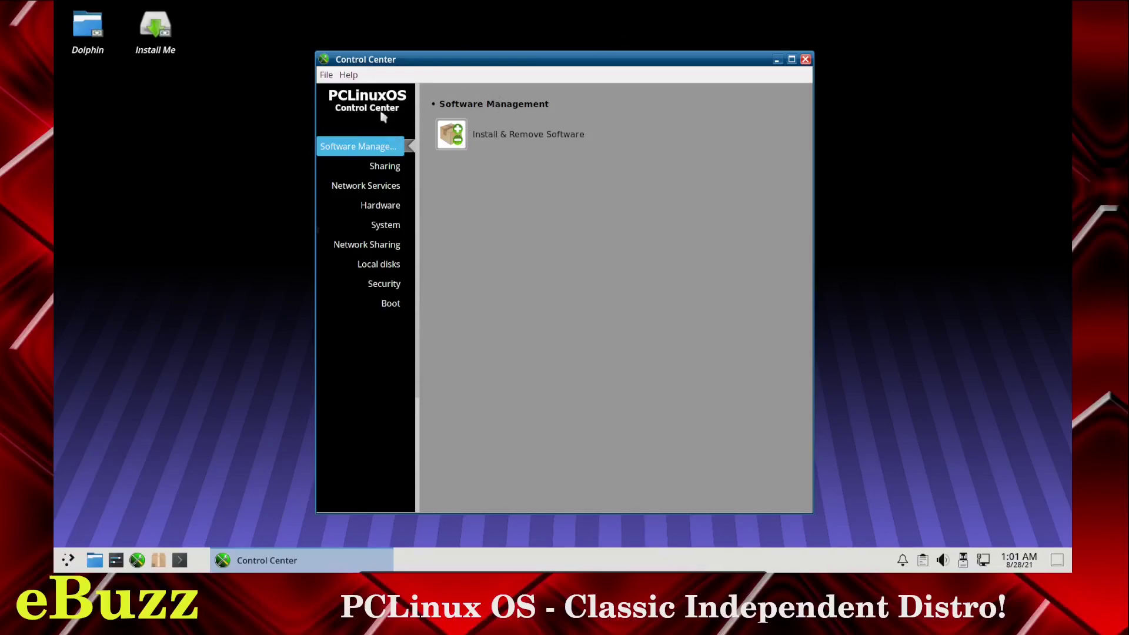
click(387, 166)
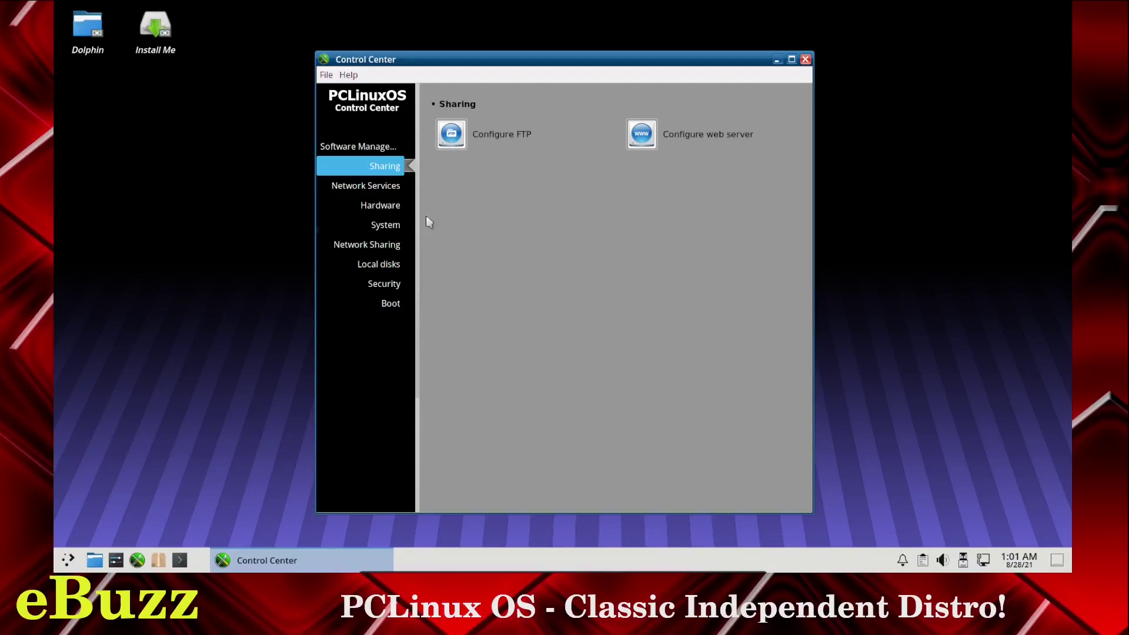
click(388, 191)
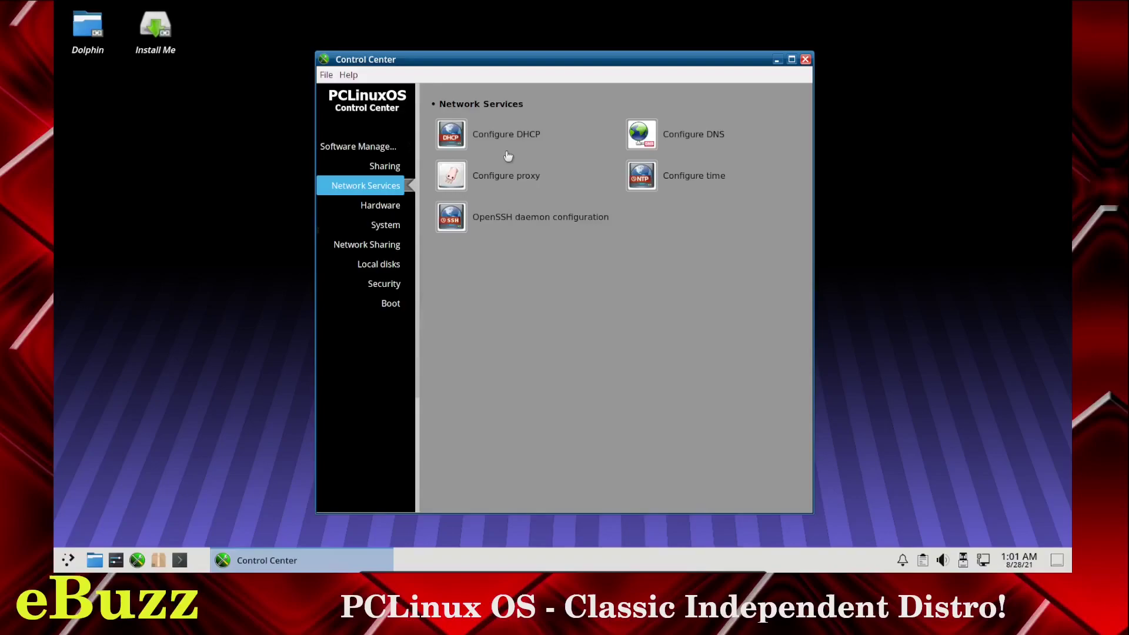
Browse the Hardware category, then show the System administration tools page
key(Down)
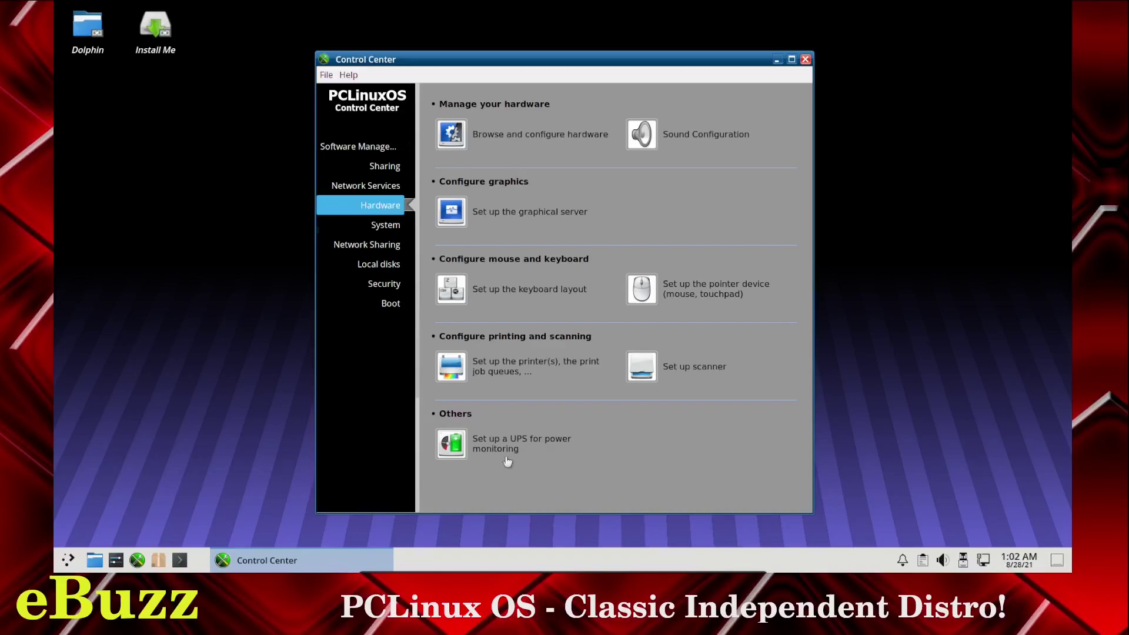
click(386, 231)
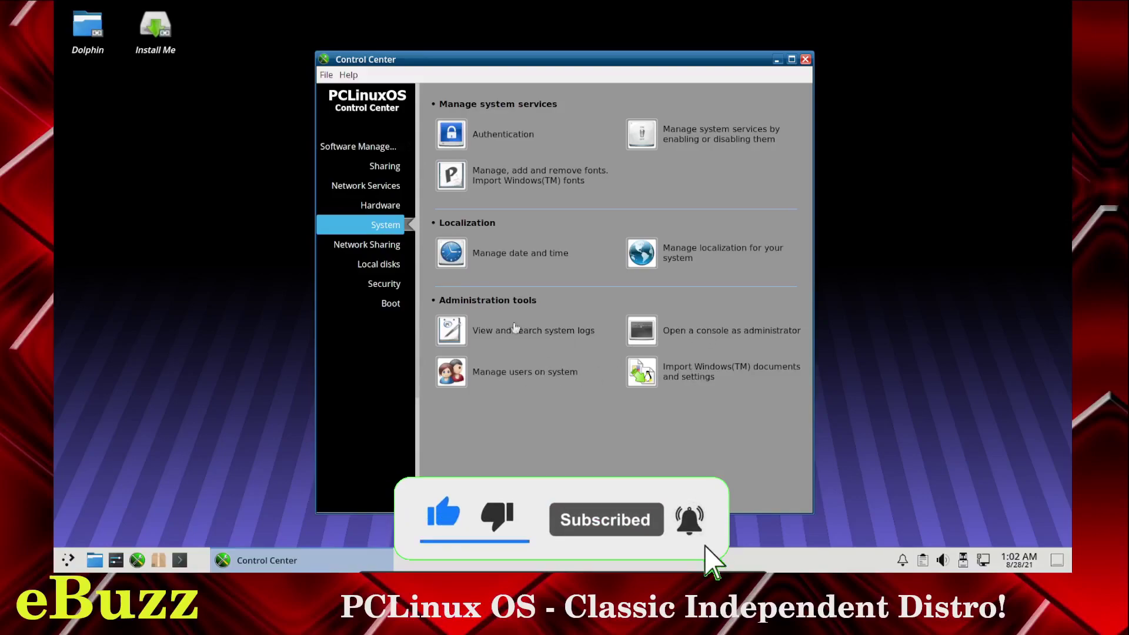
Tour the Network Sharing, Local disks and Security pages, ending on the Boot page
click(390, 250)
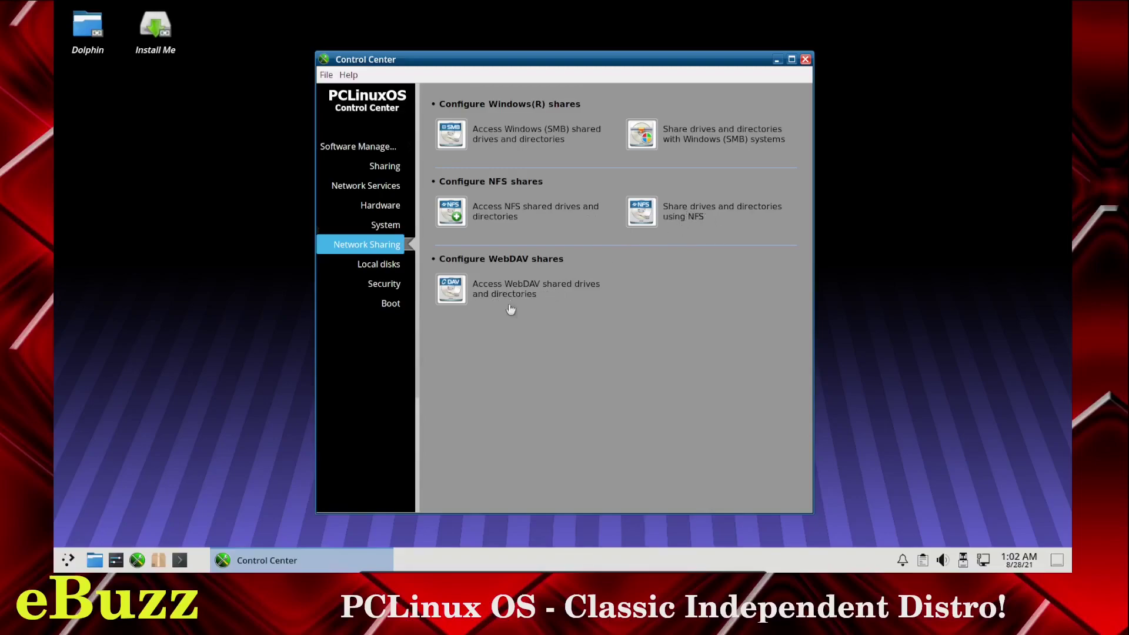
click(379, 264)
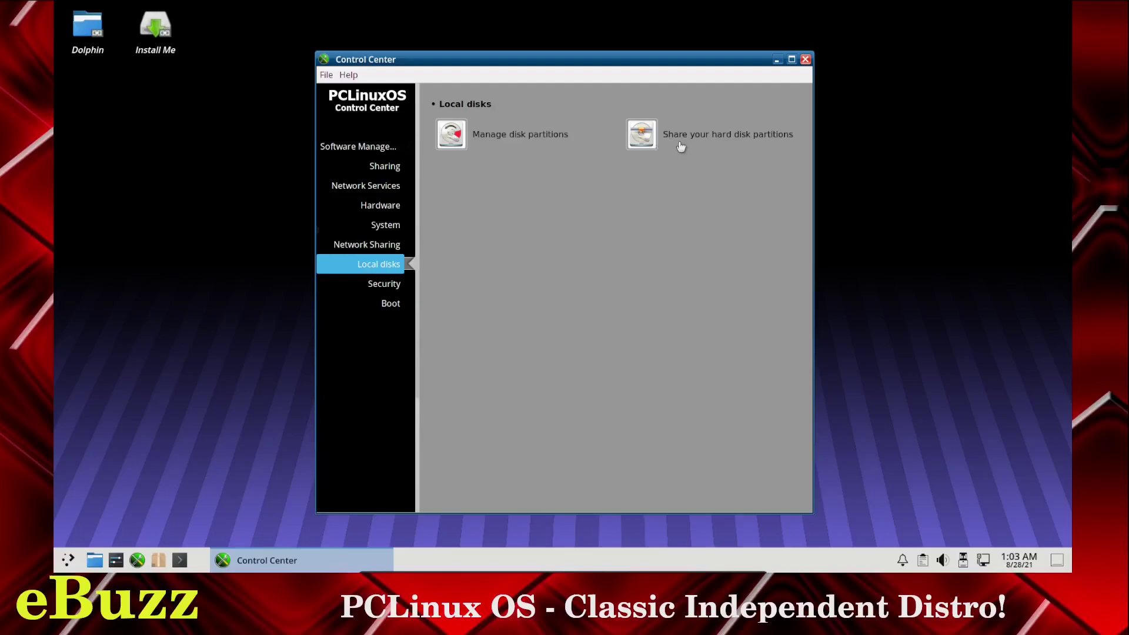
click(385, 285)
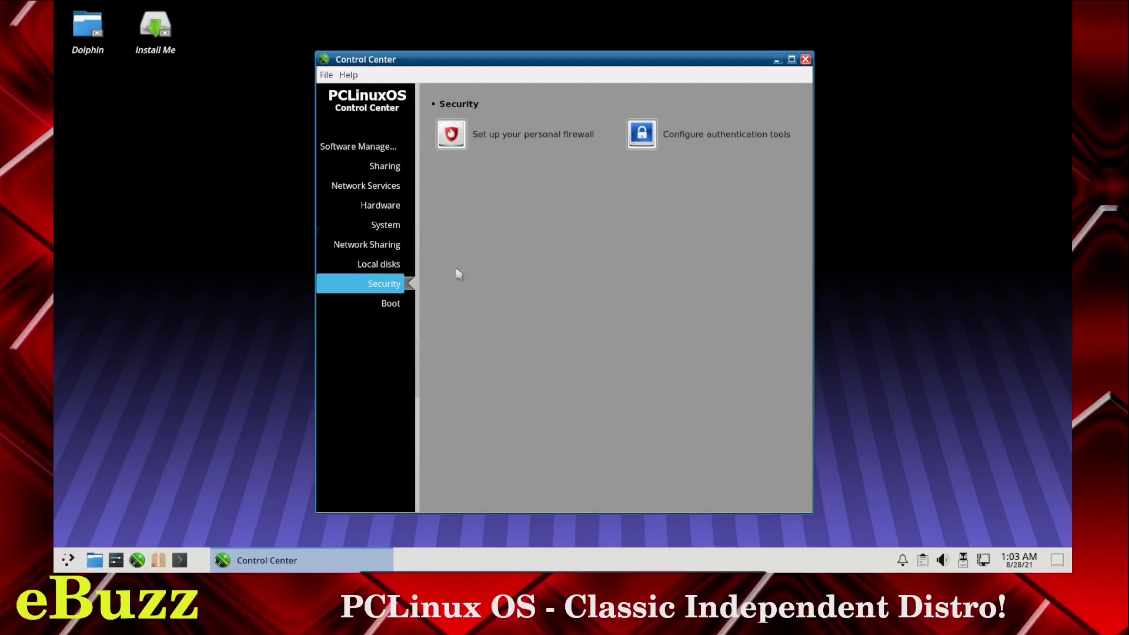
click(401, 304)
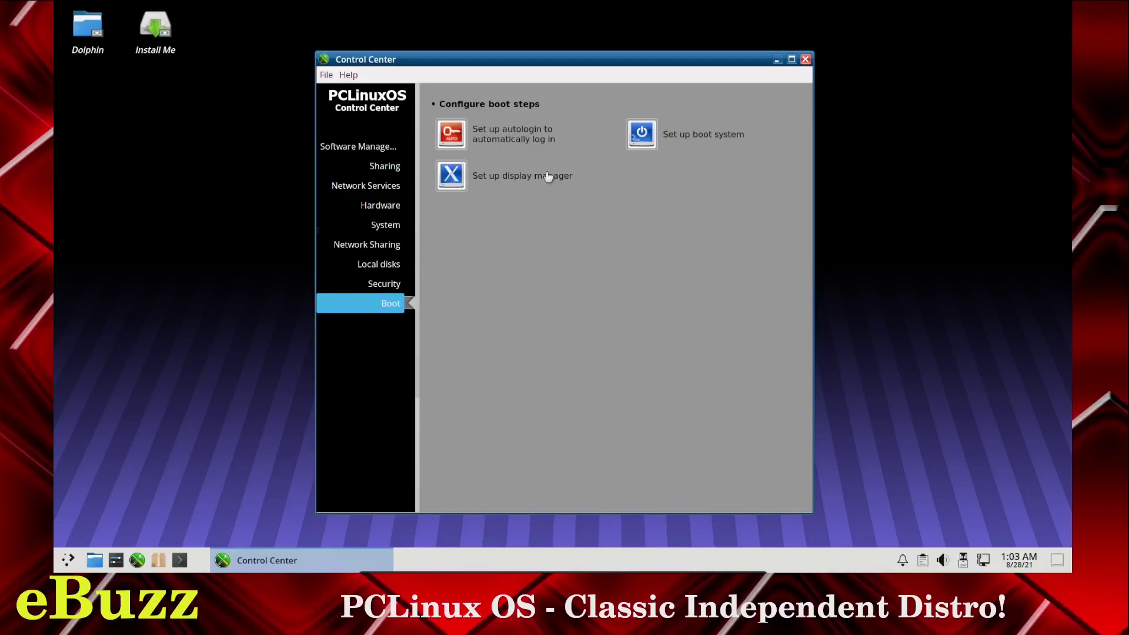
Close Control Center, browse each Configure Desktop page (mouse, location, icons, filter, about), then cancel
click(805, 59)
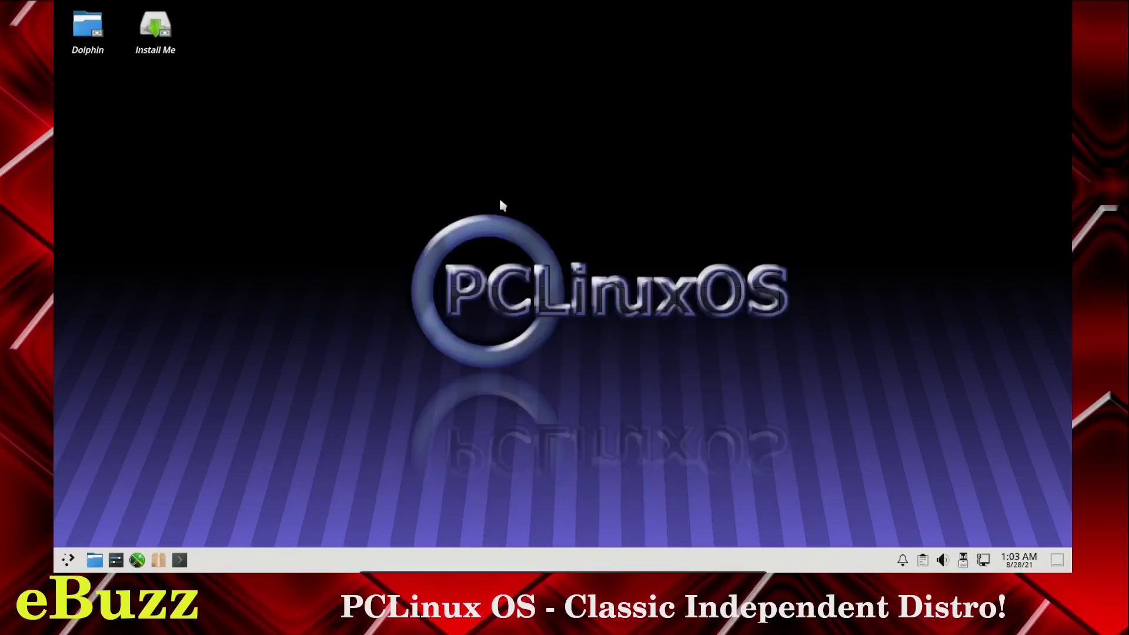
right_click(500, 198)
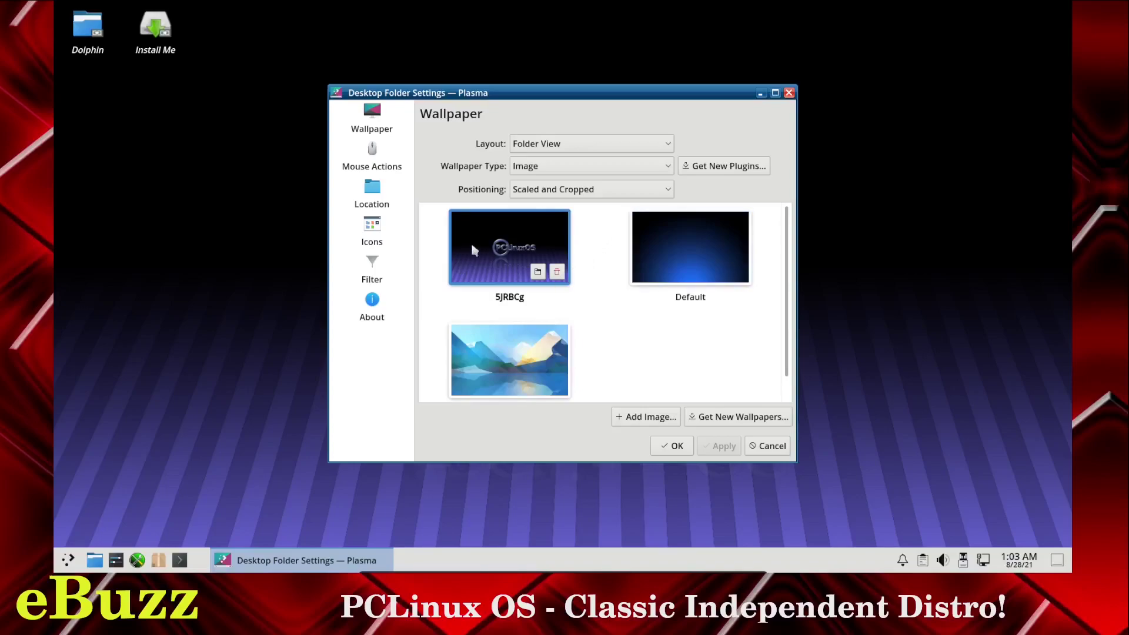
click(374, 150)
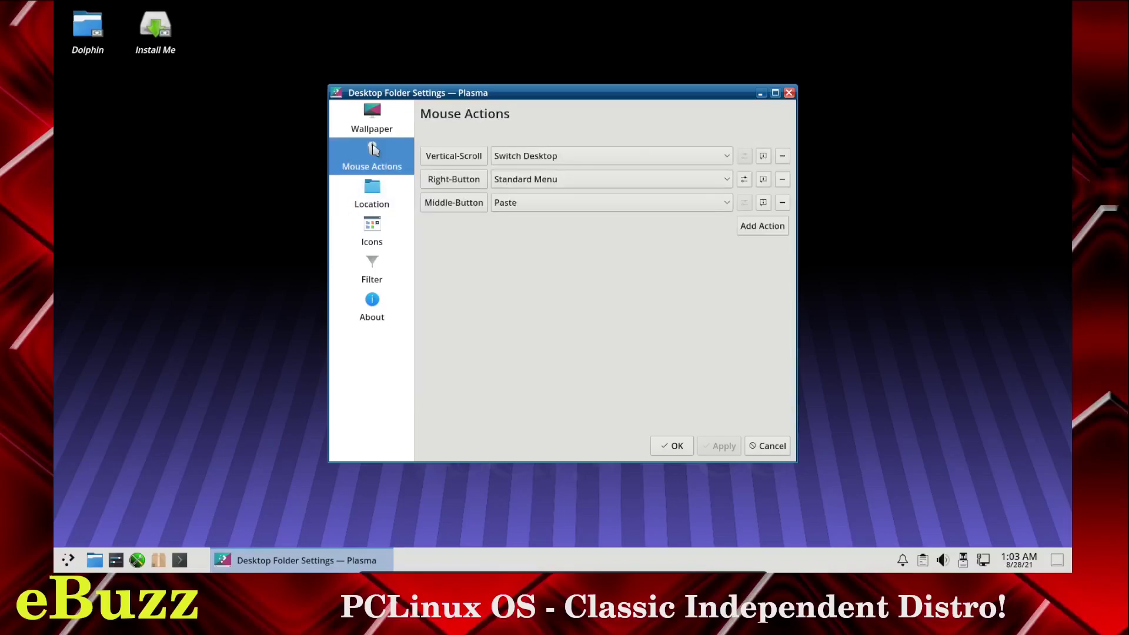
click(377, 188)
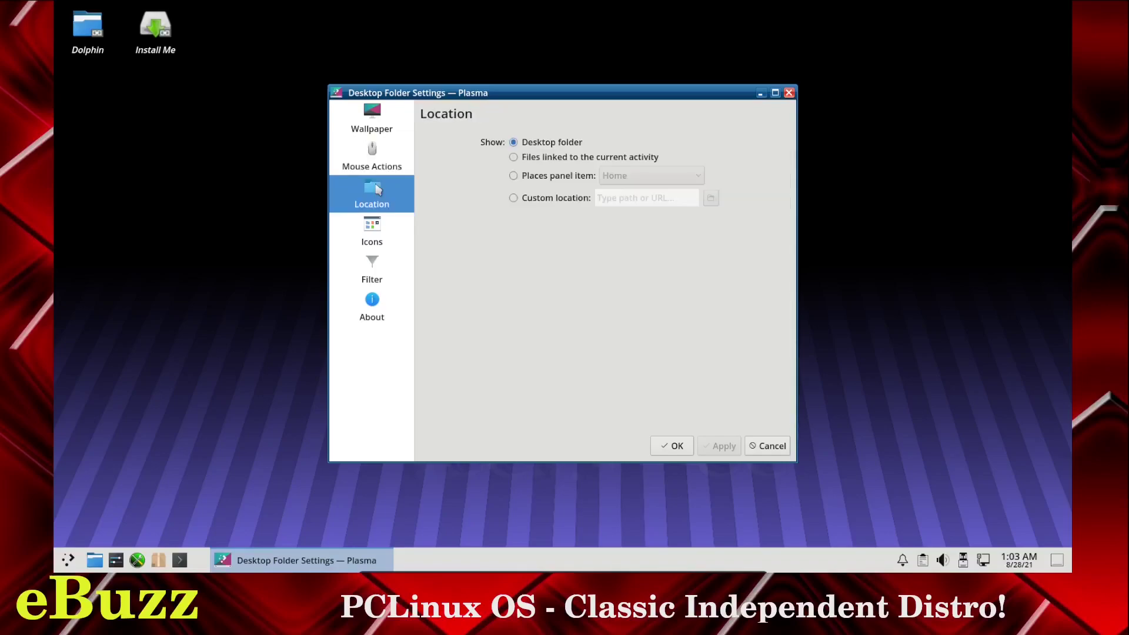
click(377, 228)
click(377, 262)
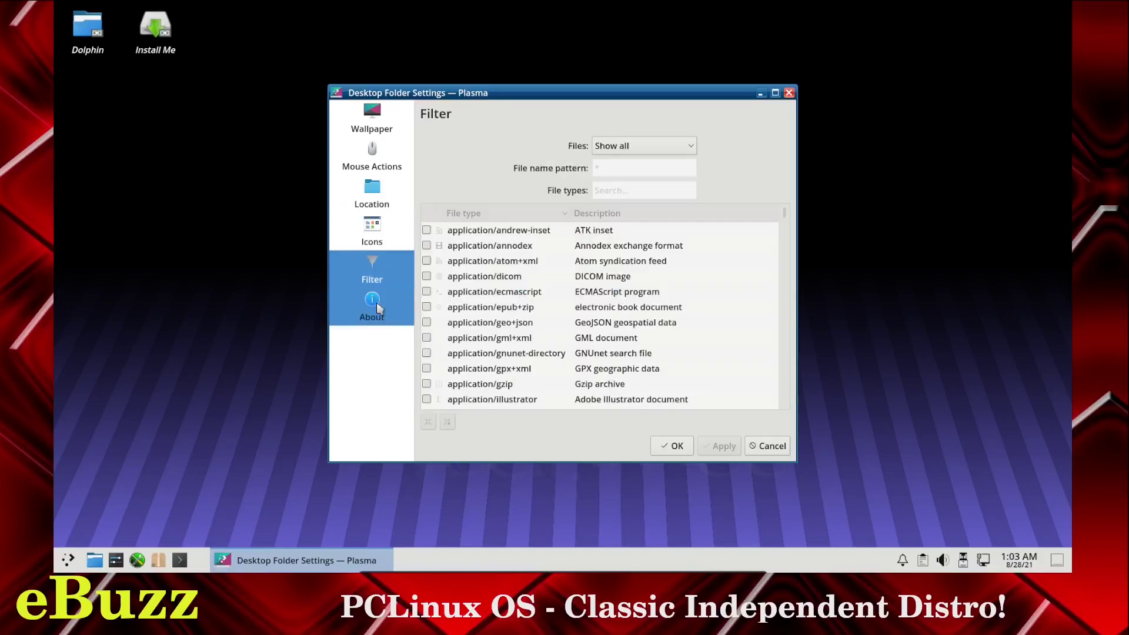
click(376, 302)
click(768, 447)
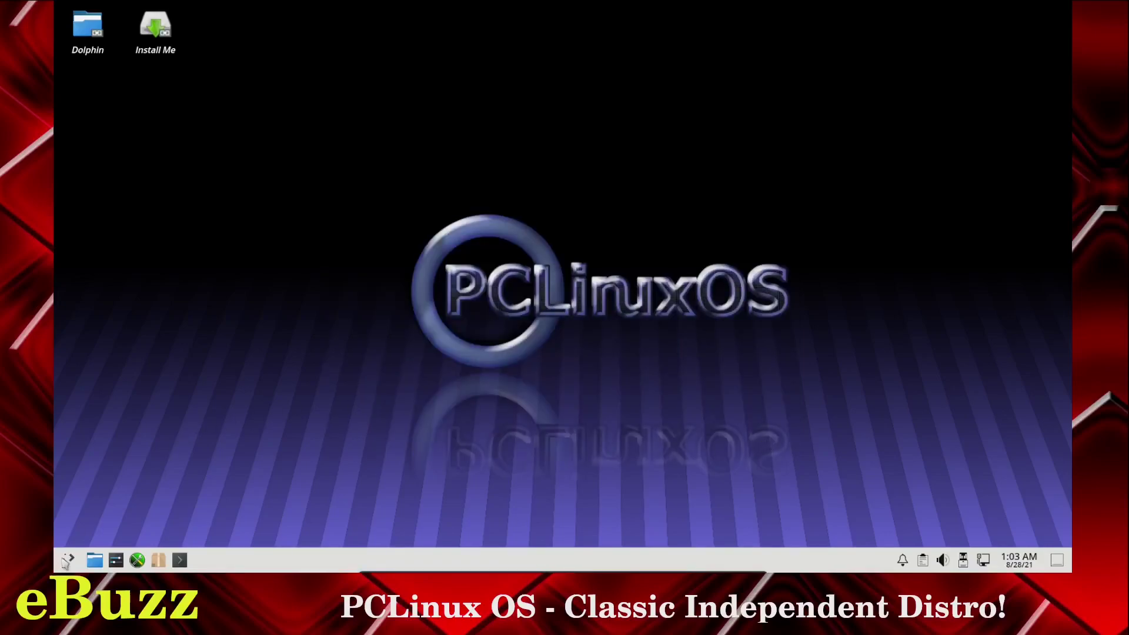
Select and apply the Breeze Dark global theme in System Settings, then show Application Style
click(115, 561)
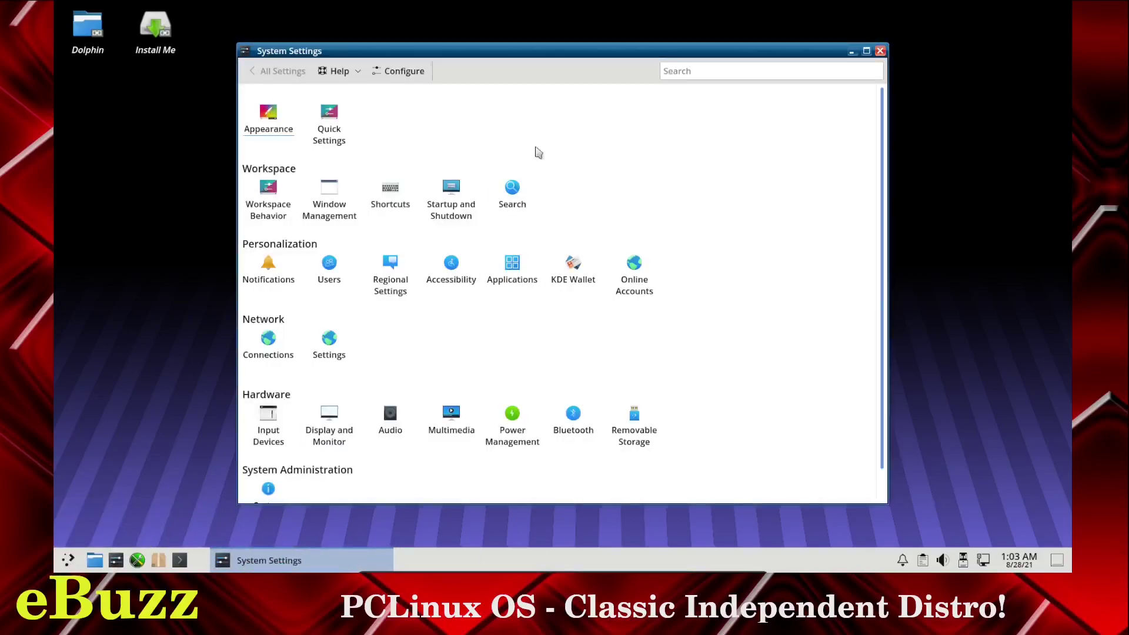
click(318, 115)
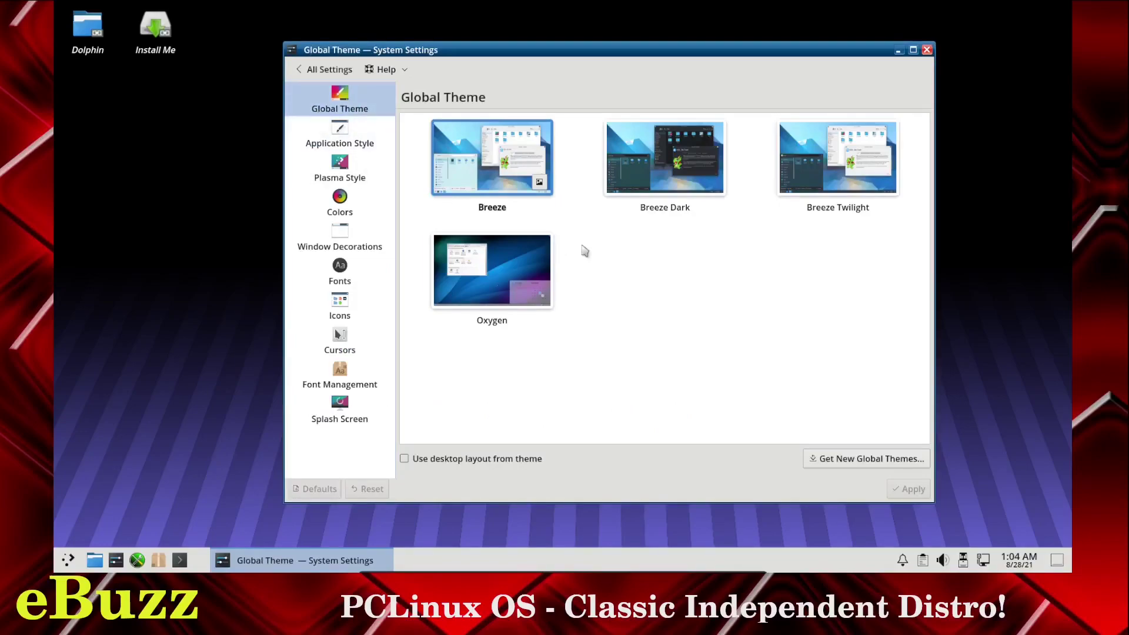
click(644, 157)
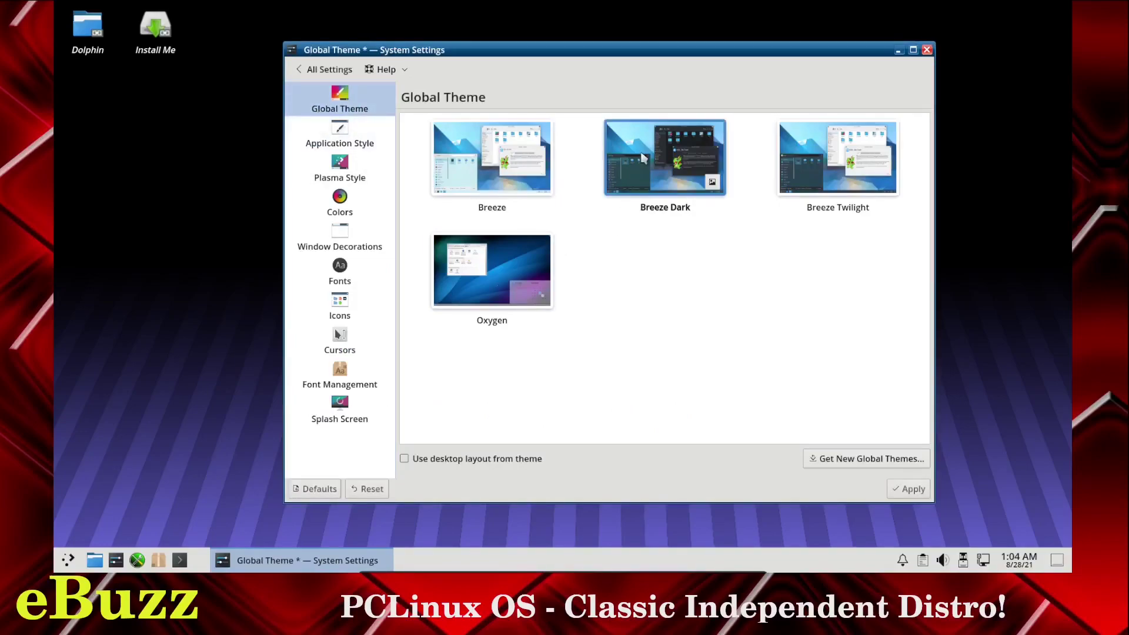
click(912, 492)
click(344, 145)
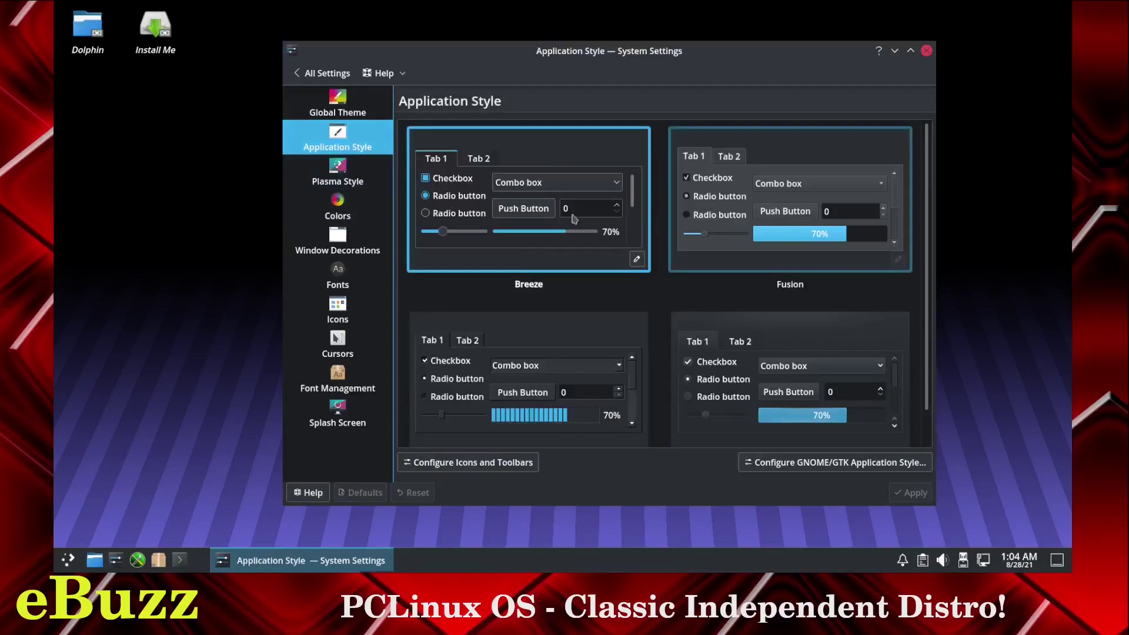
Look through the Plasma Style, Colours, Window Decorations, Fonts and Icons settings pages
click(344, 172)
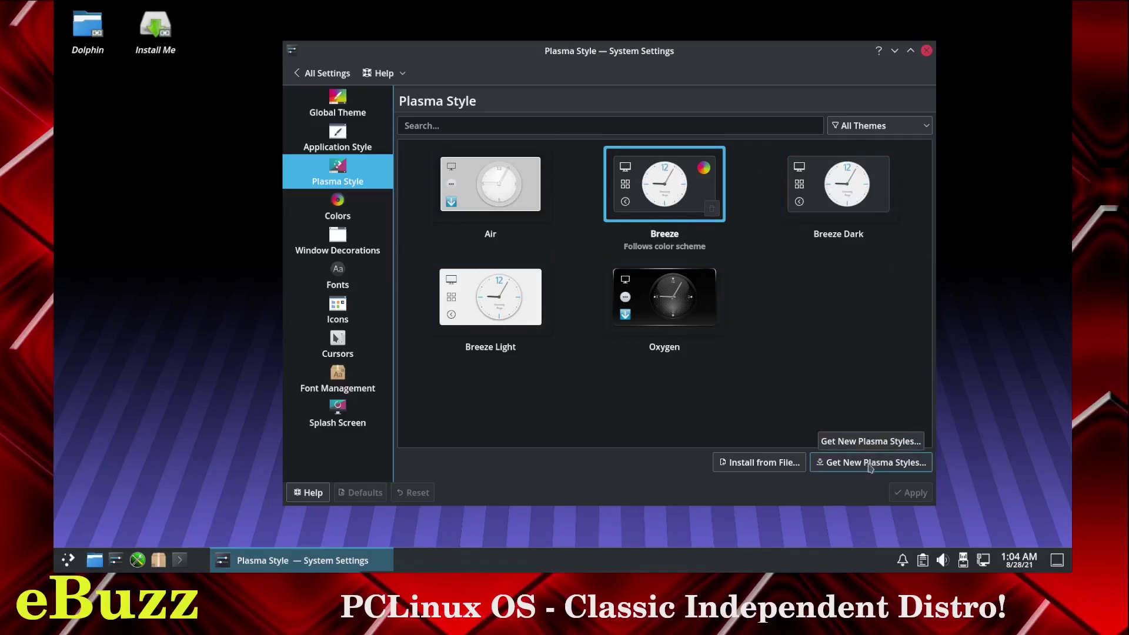
click(347, 207)
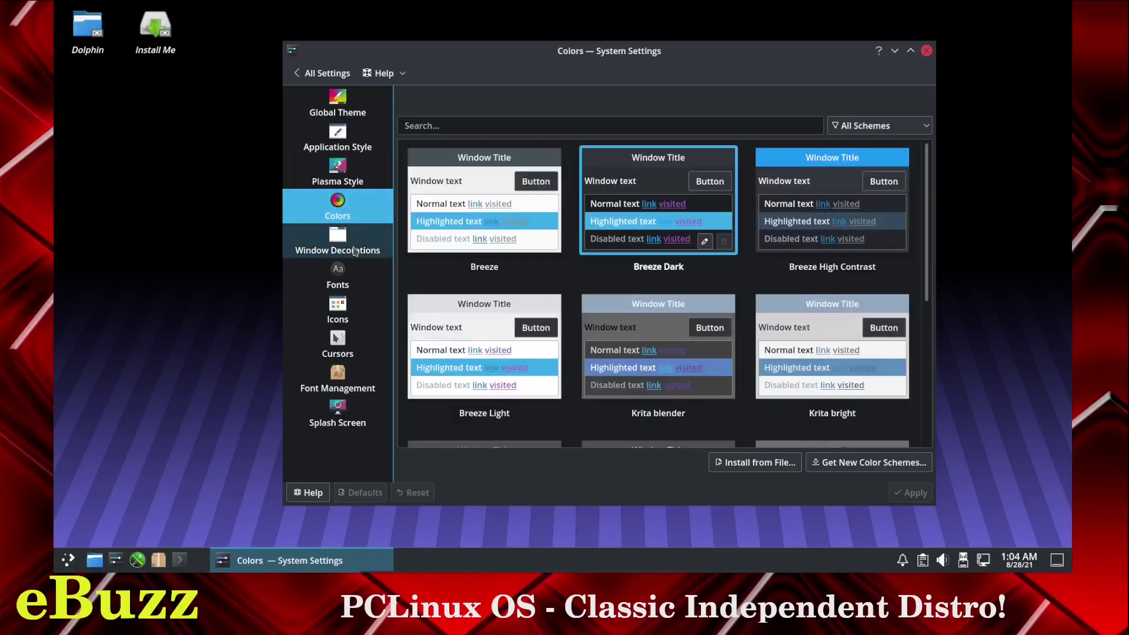
click(354, 247)
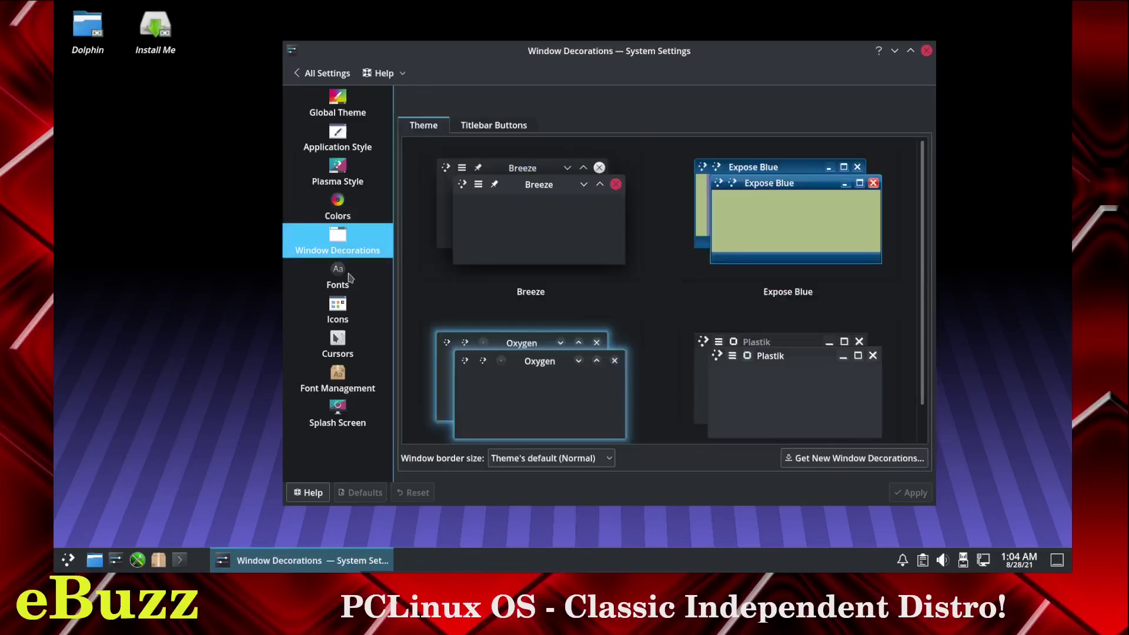
click(349, 277)
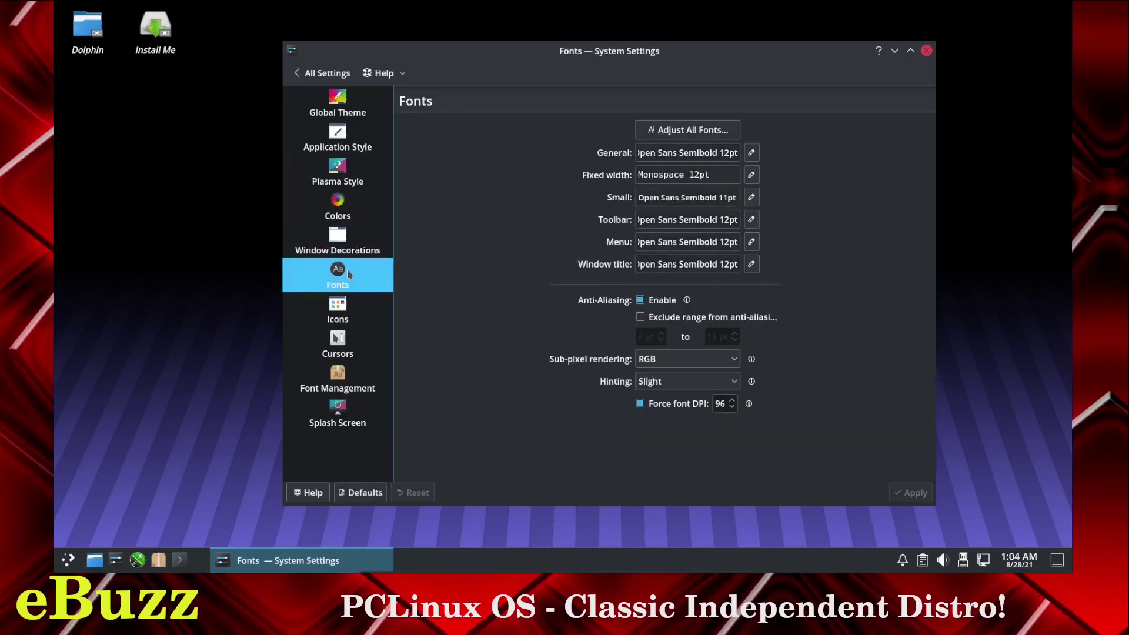
click(348, 309)
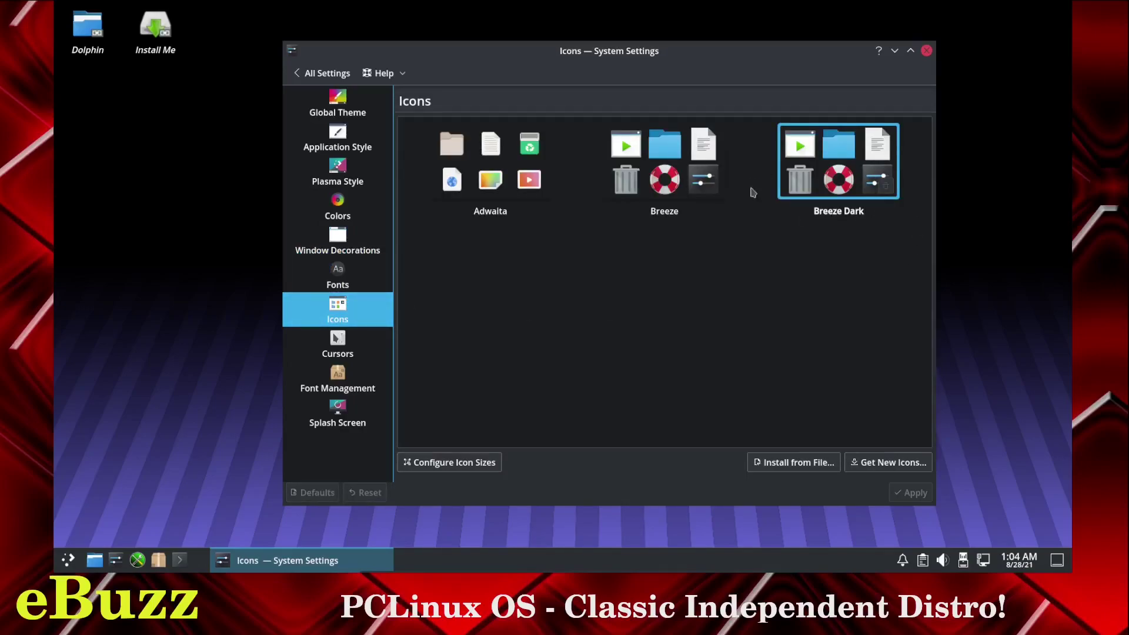
Apply the Oxygen Yellow cursor theme, then view Font Management and Splash Screen pages
click(341, 350)
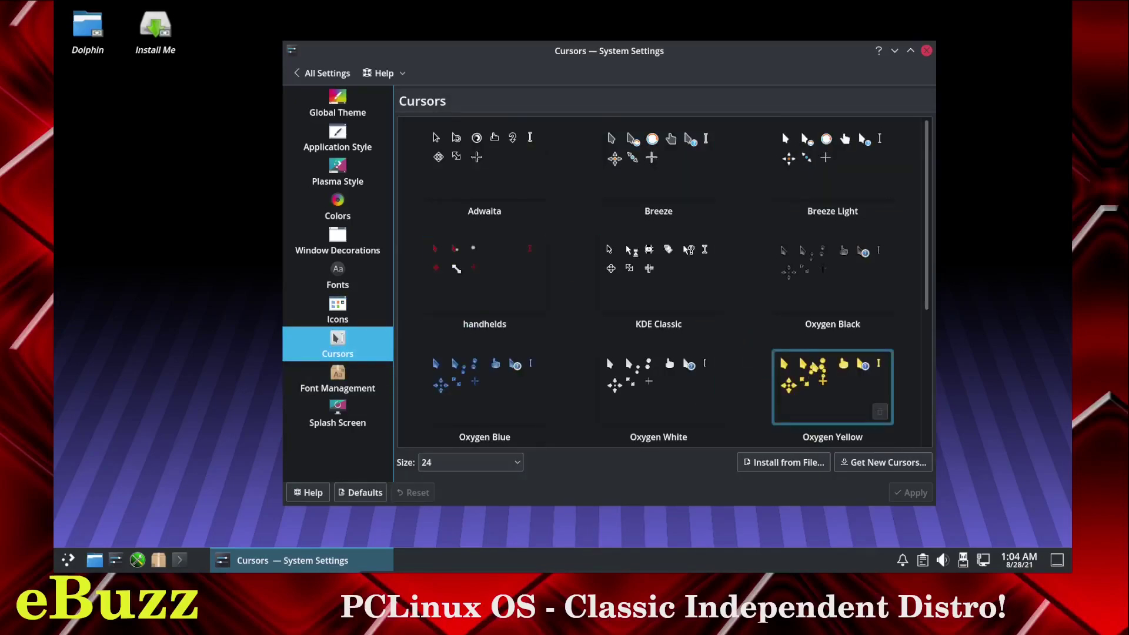
click(818, 371)
click(912, 494)
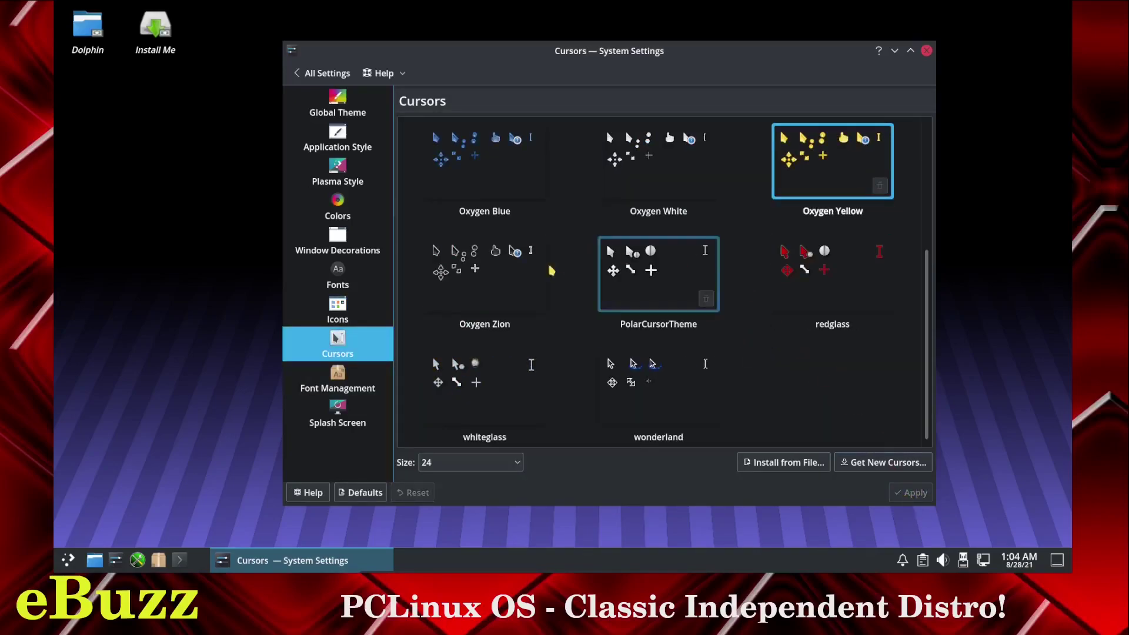
click(325, 385)
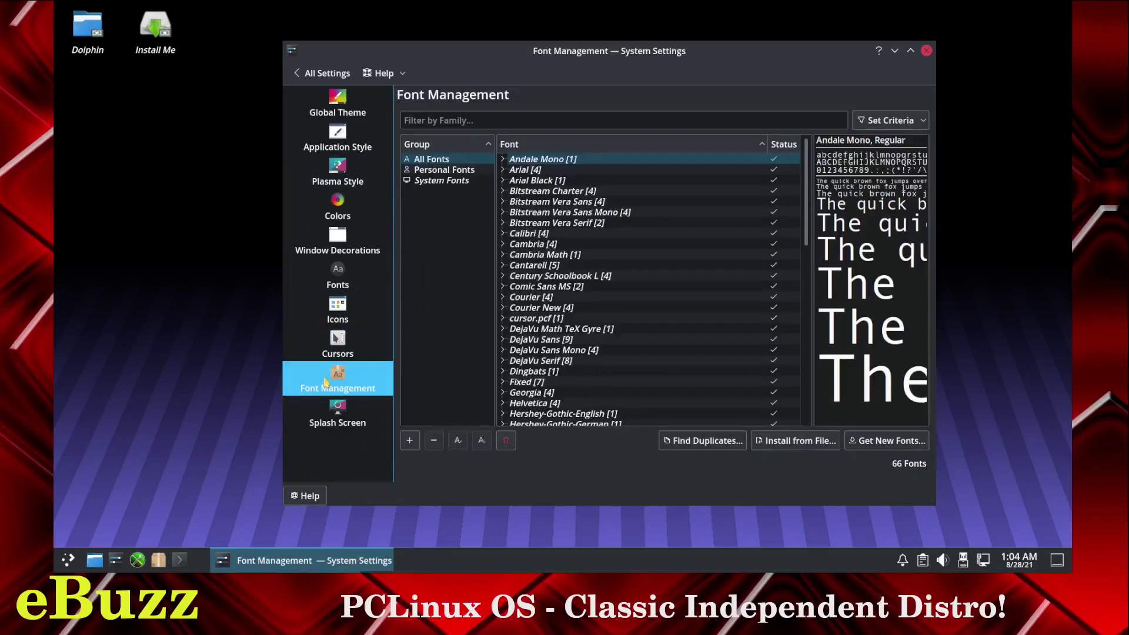
click(341, 412)
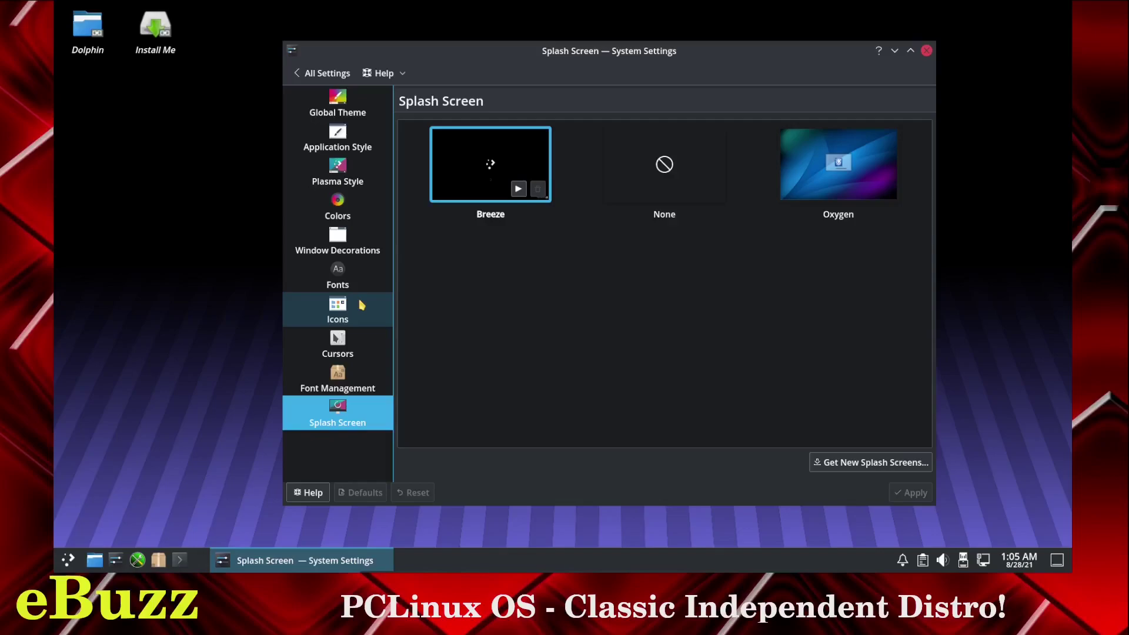
View the PCLinuxOS 2021 System Information page, close System Settings, and start Synaptic
click(310, 76)
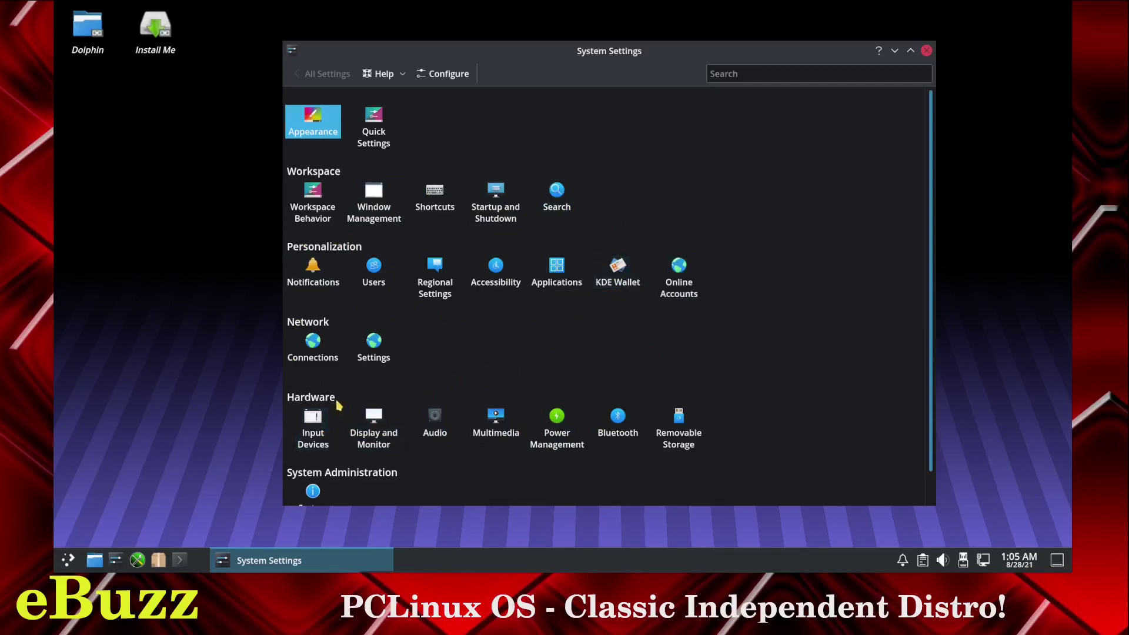
scroll(929, 347, down, 1)
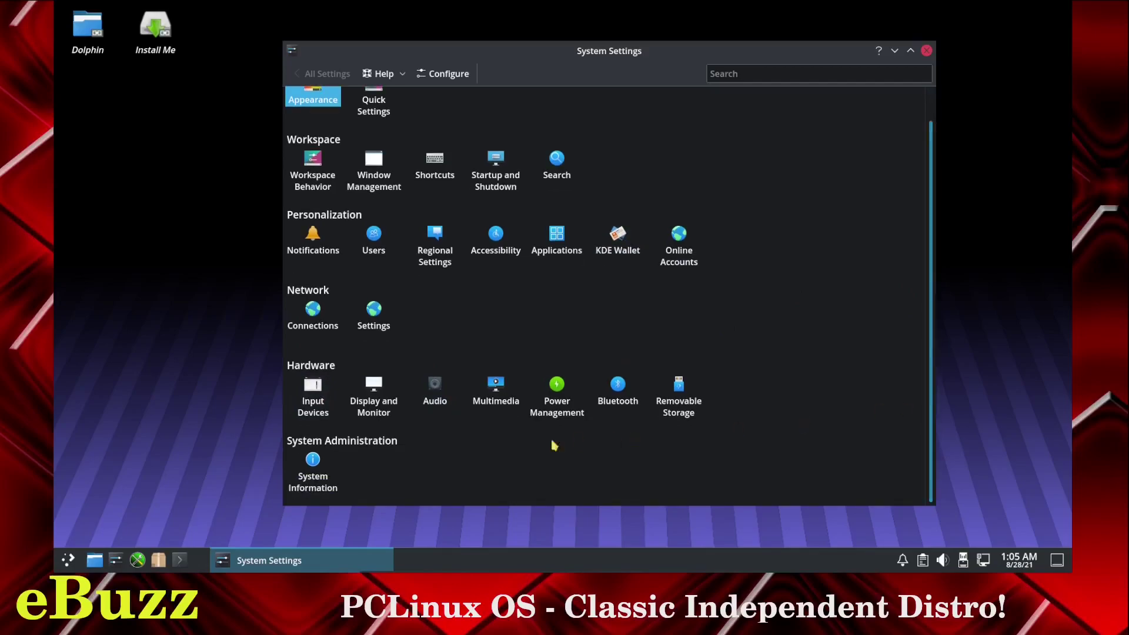
click(312, 477)
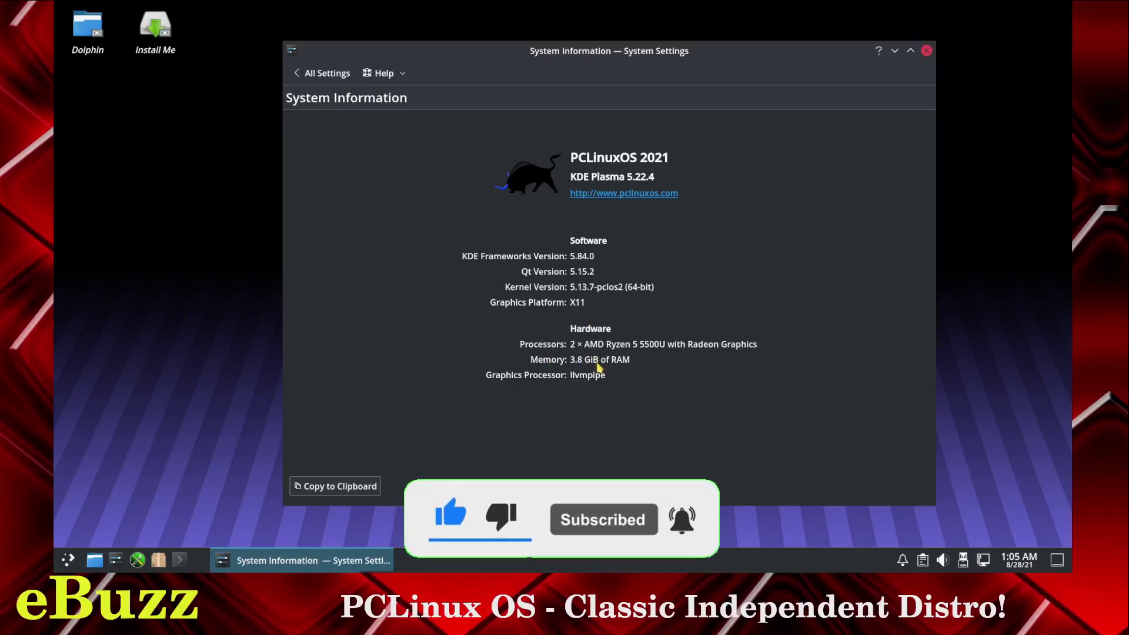
click(927, 56)
click(158, 560)
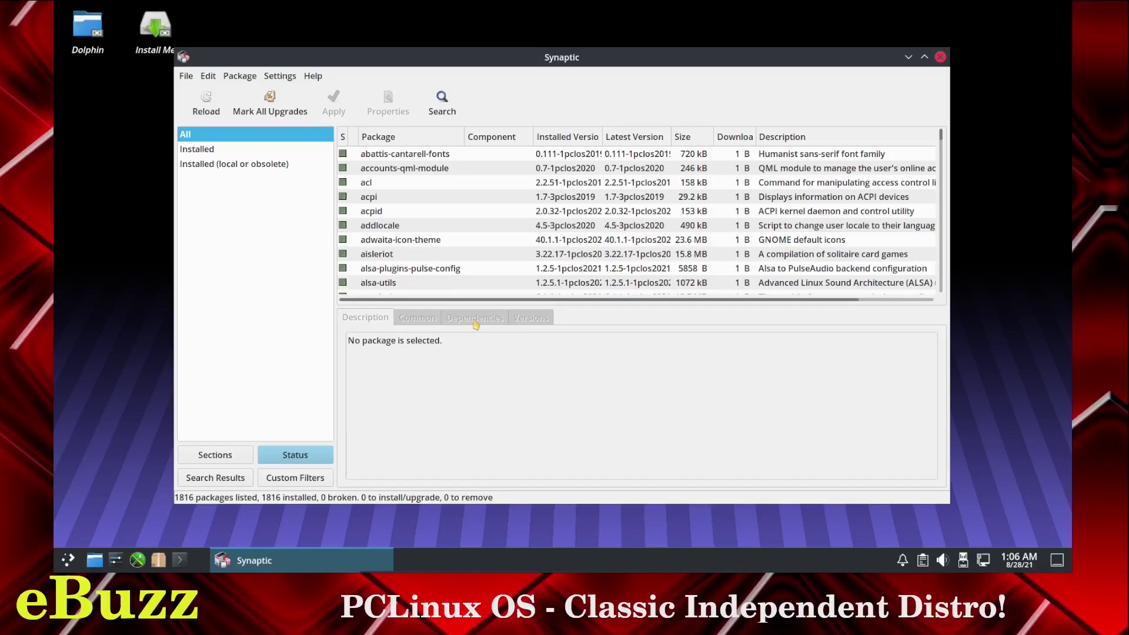
Filter Synaptic by Installed, then Installed (local or obsolete), and close Synaptic
click(202, 151)
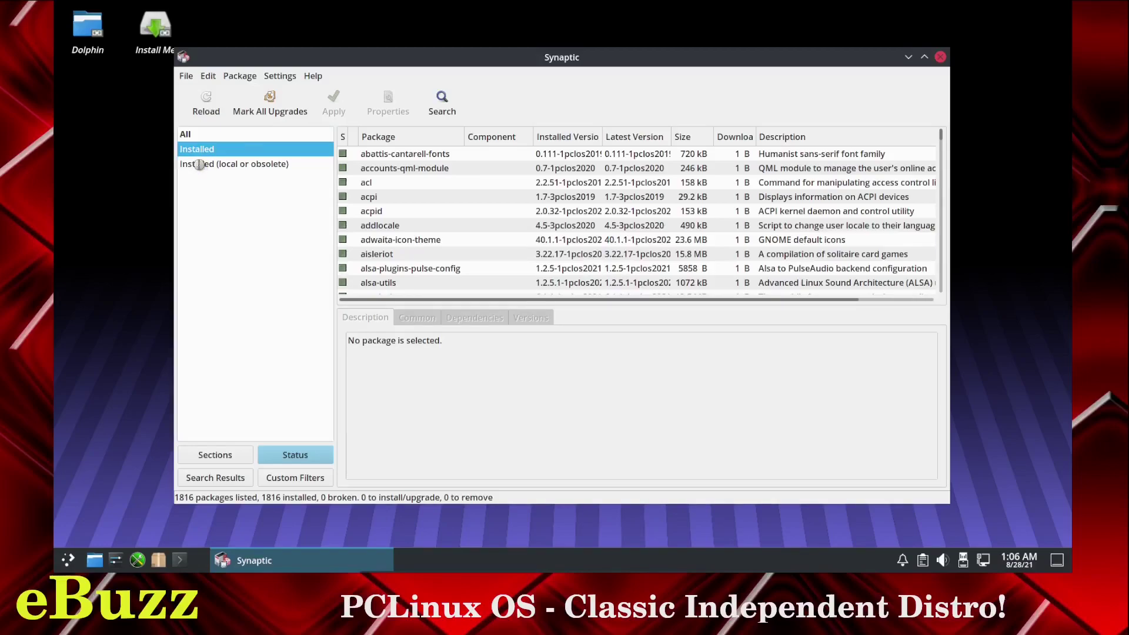
click(202, 168)
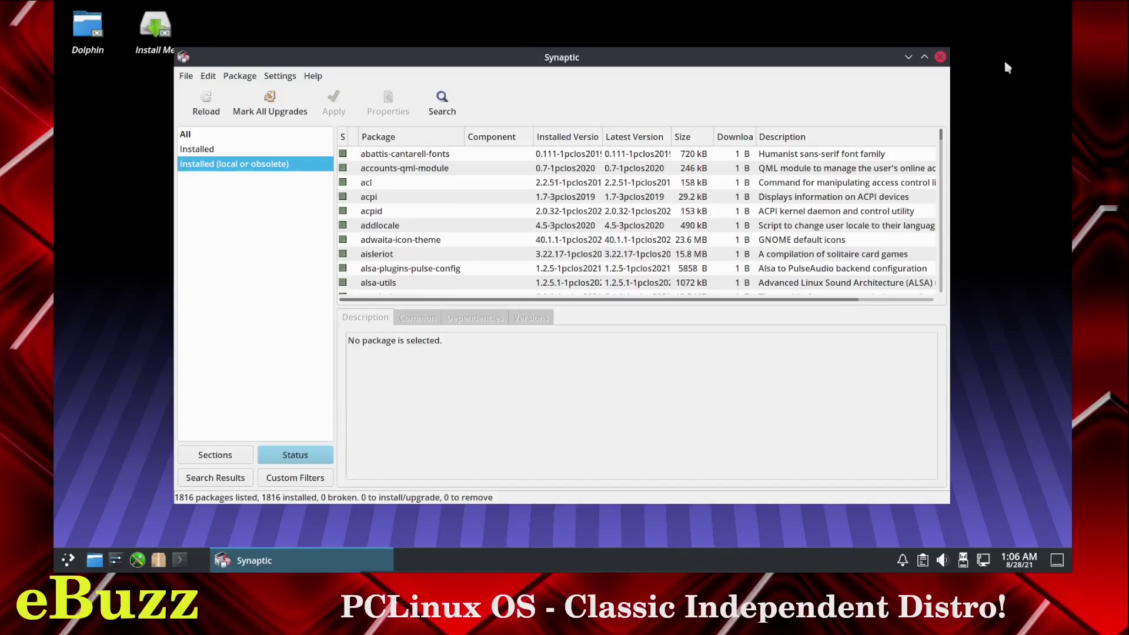
click(940, 57)
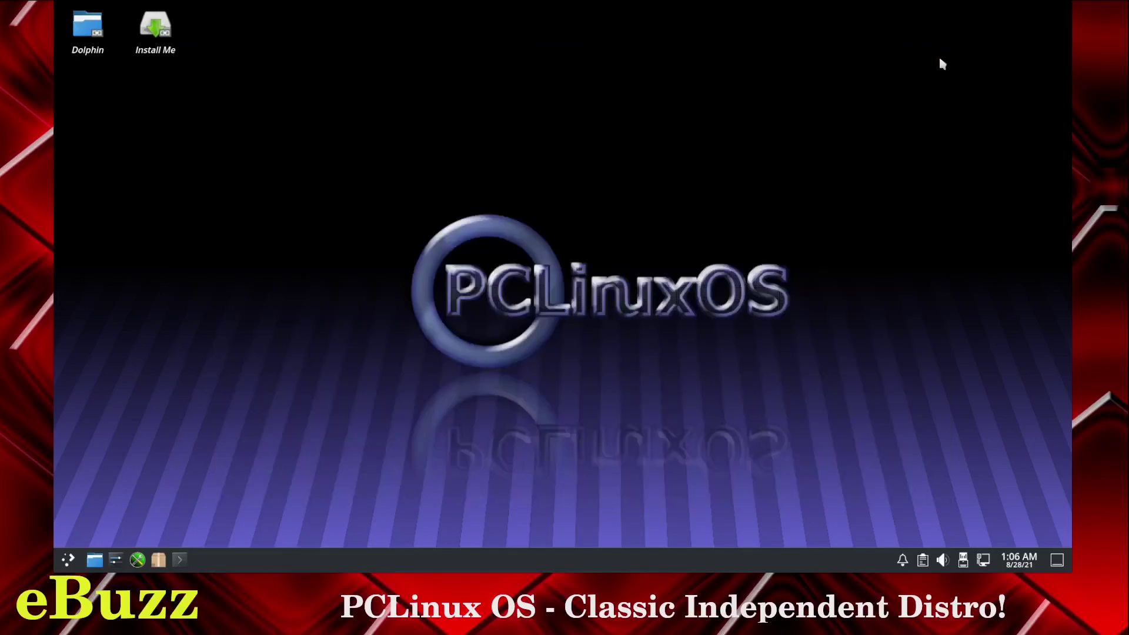
Start Htop from the application menu's More Applications list, then close its Konsole window
click(66, 564)
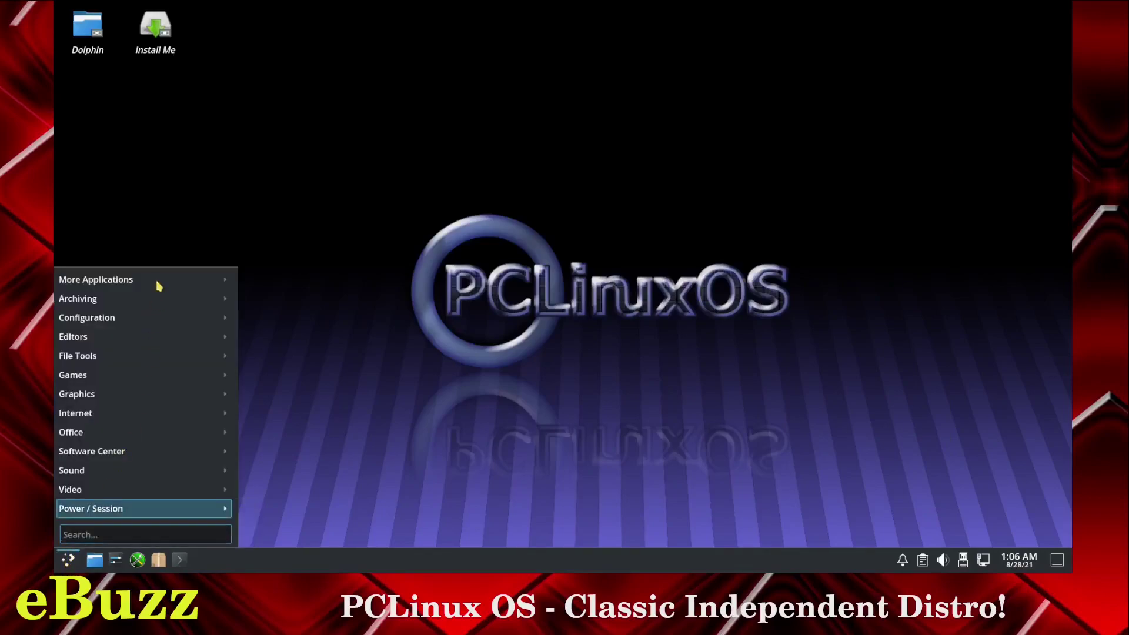
mouse_move(157, 285)
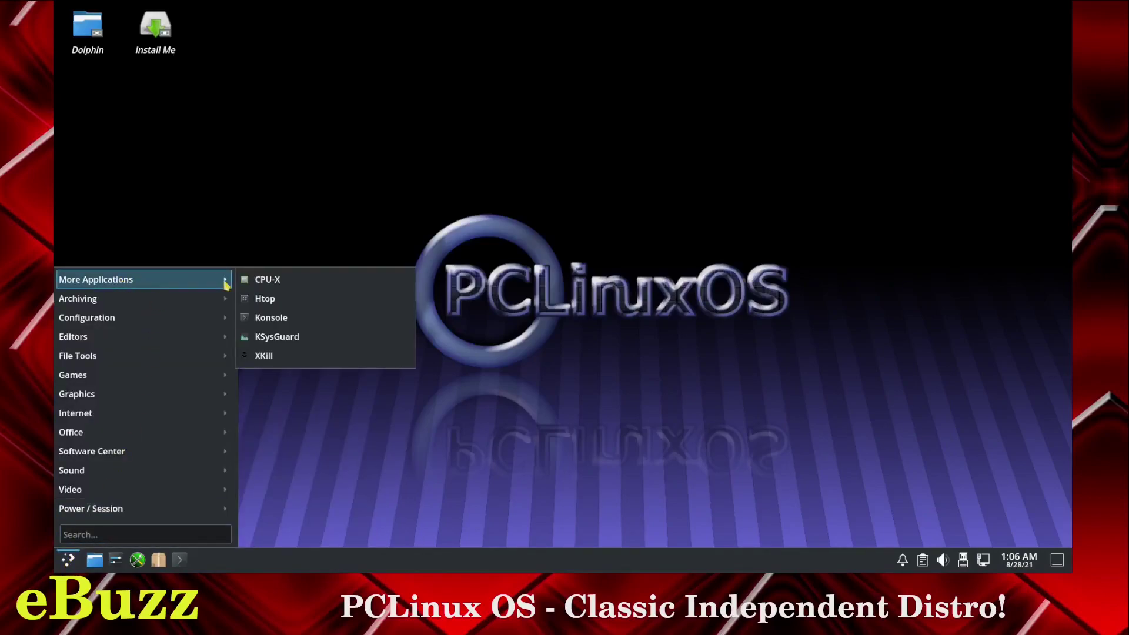
click(266, 300)
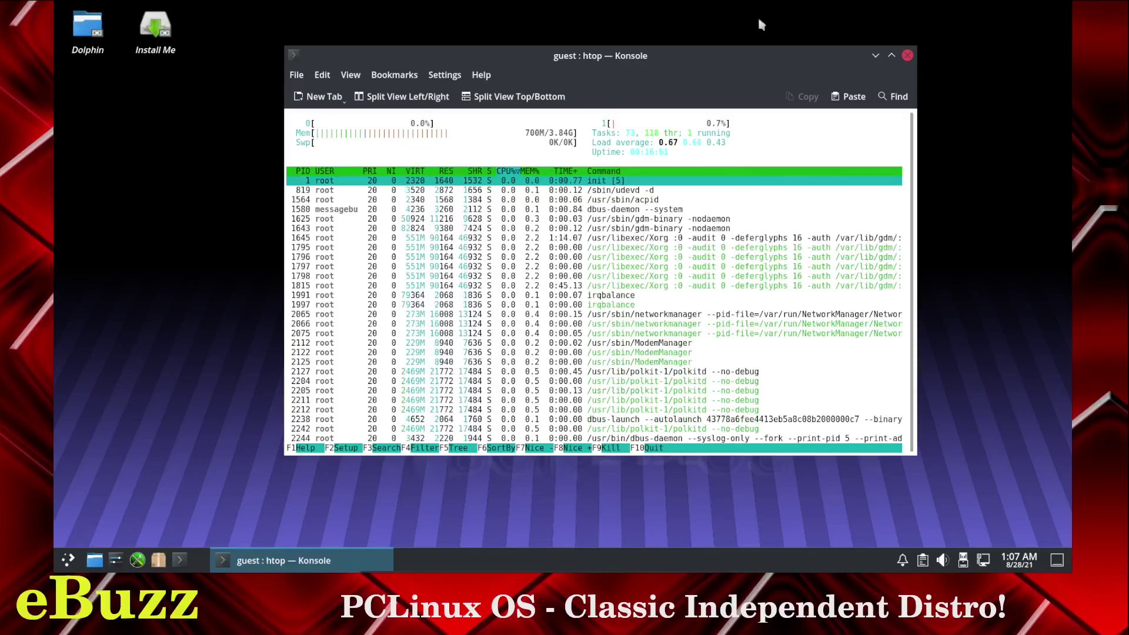
click(907, 55)
Launch Timeshift from the Archiving category, then move and enlarge its empty snapshot window
click(79, 556)
mouse_move(105, 281)
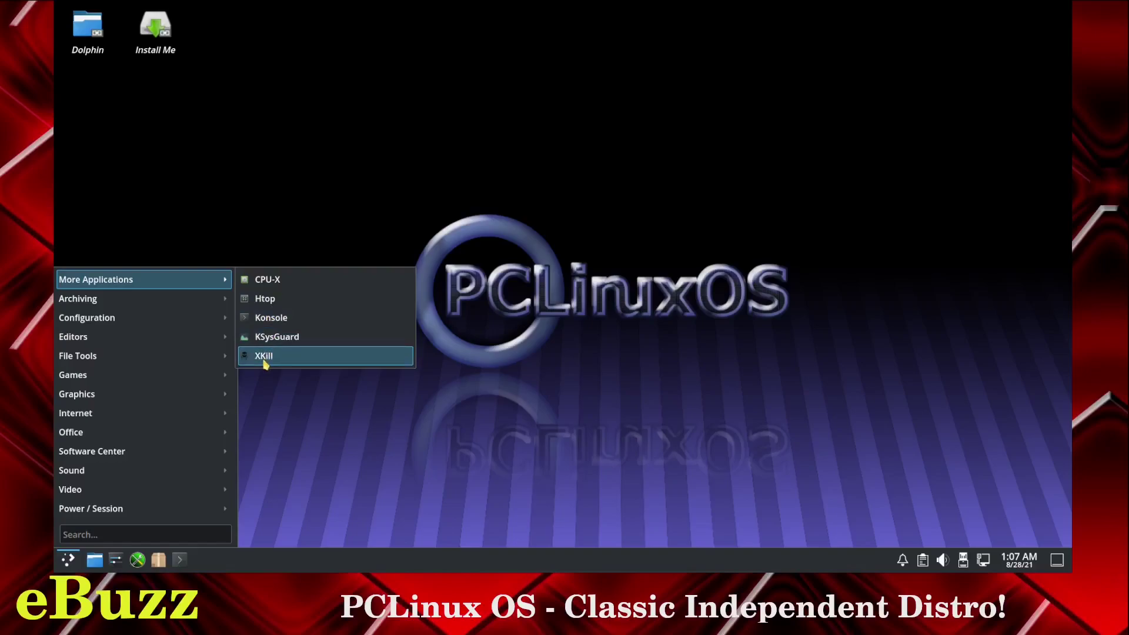
mouse_move(93, 300)
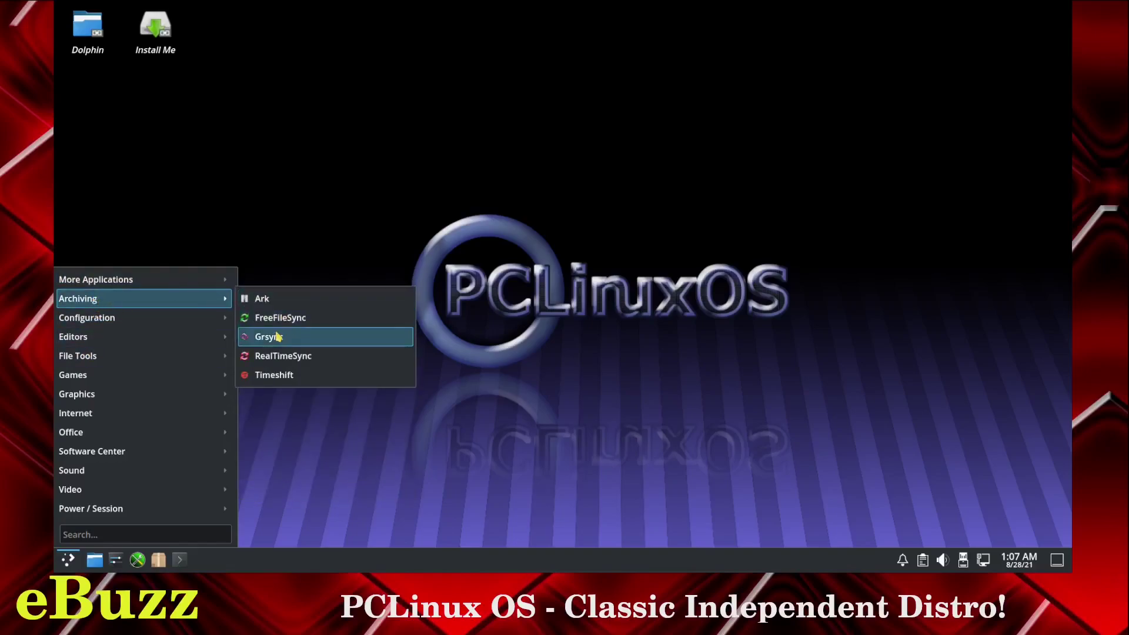
click(286, 376)
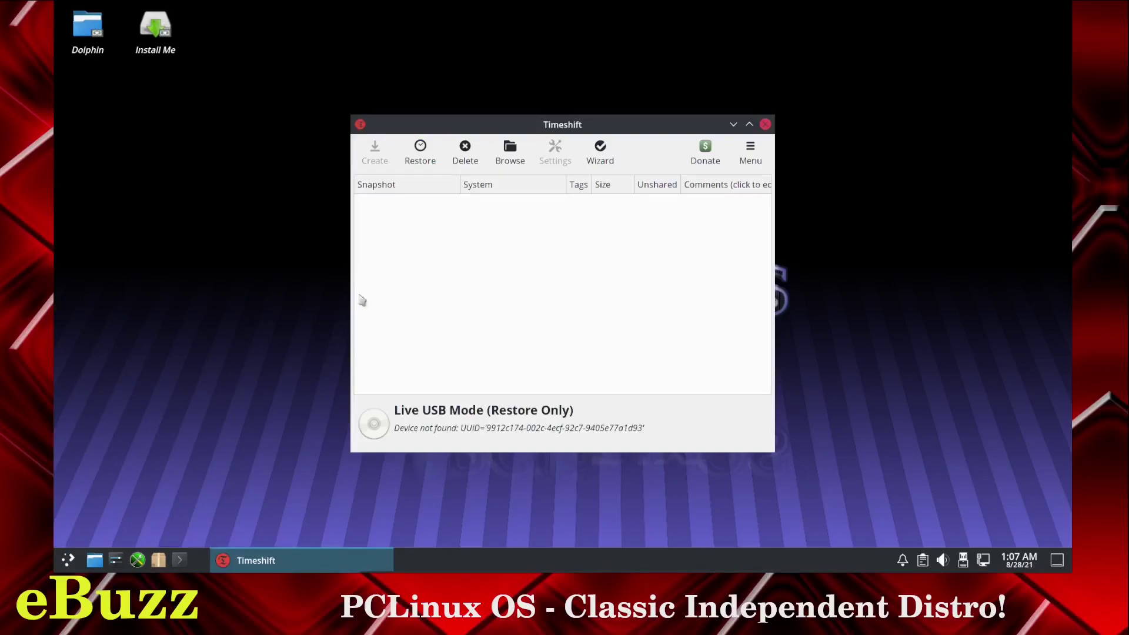
drag(617, 122, 544, 95)
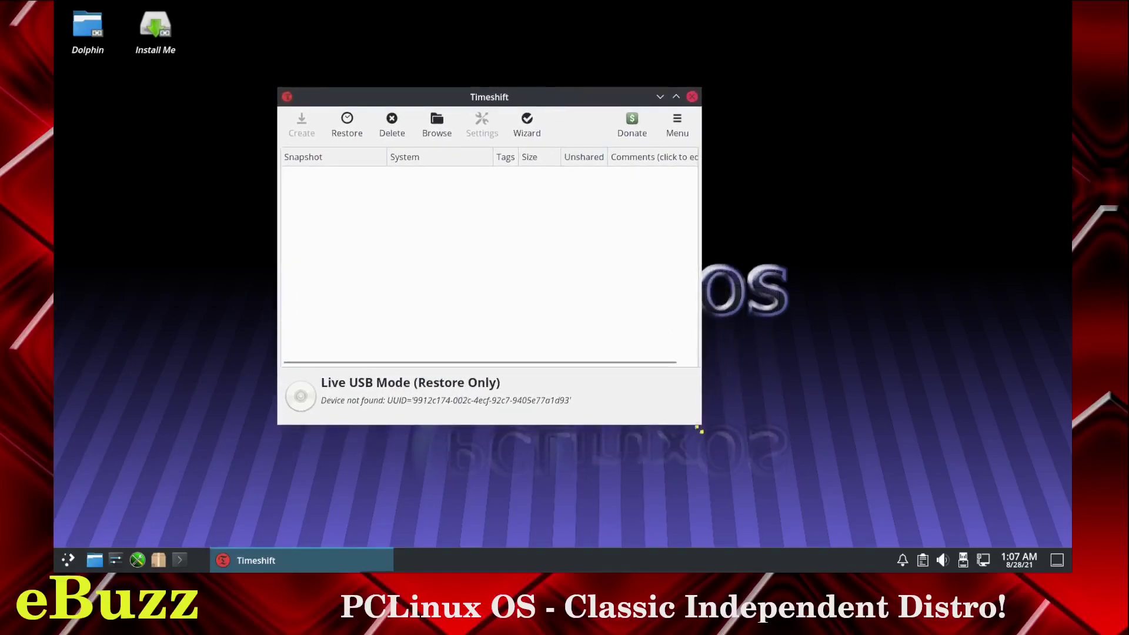
drag(699, 431, 766, 457)
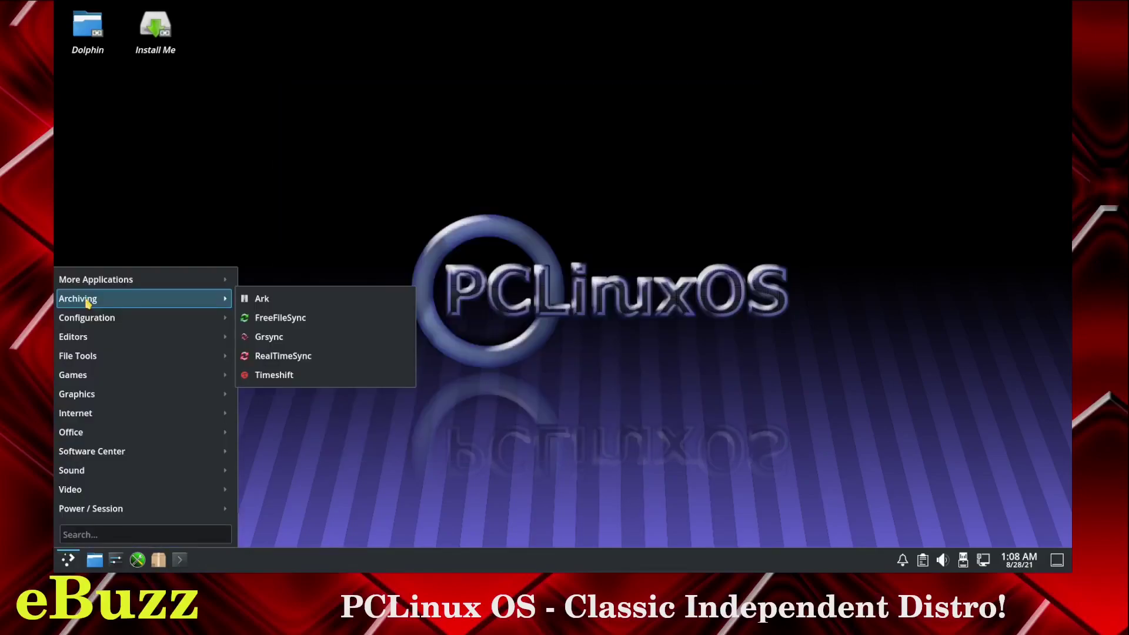
Show the File Tools, then Graphics submenus, ending on Gwenview, Krita, Skanlite and Spectacle
mouse_move(88, 320)
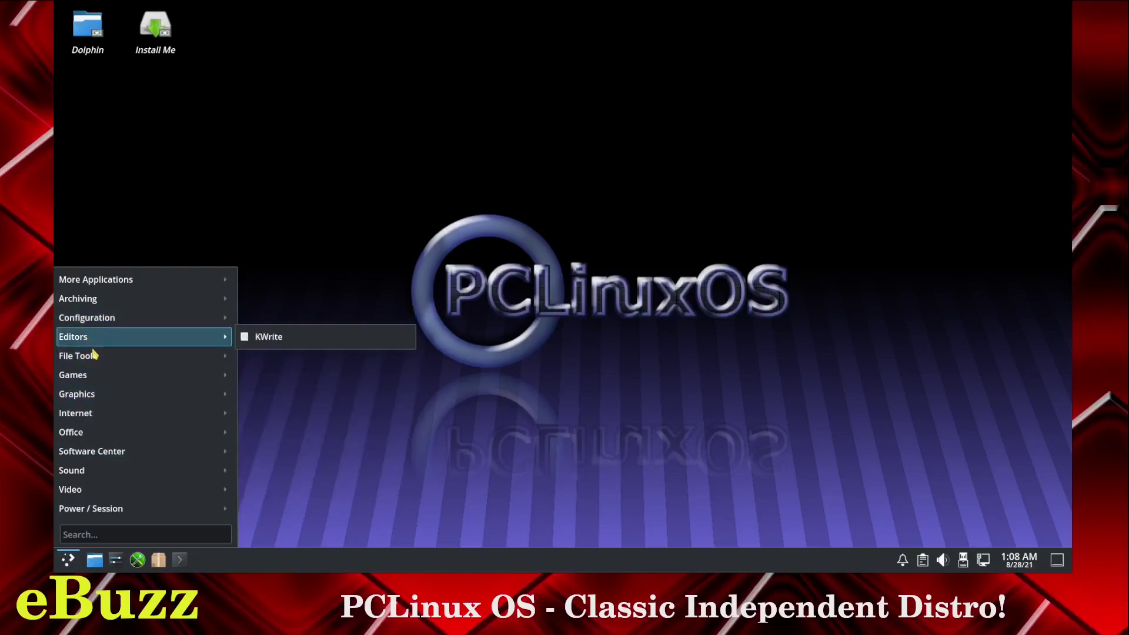
mouse_move(95, 359)
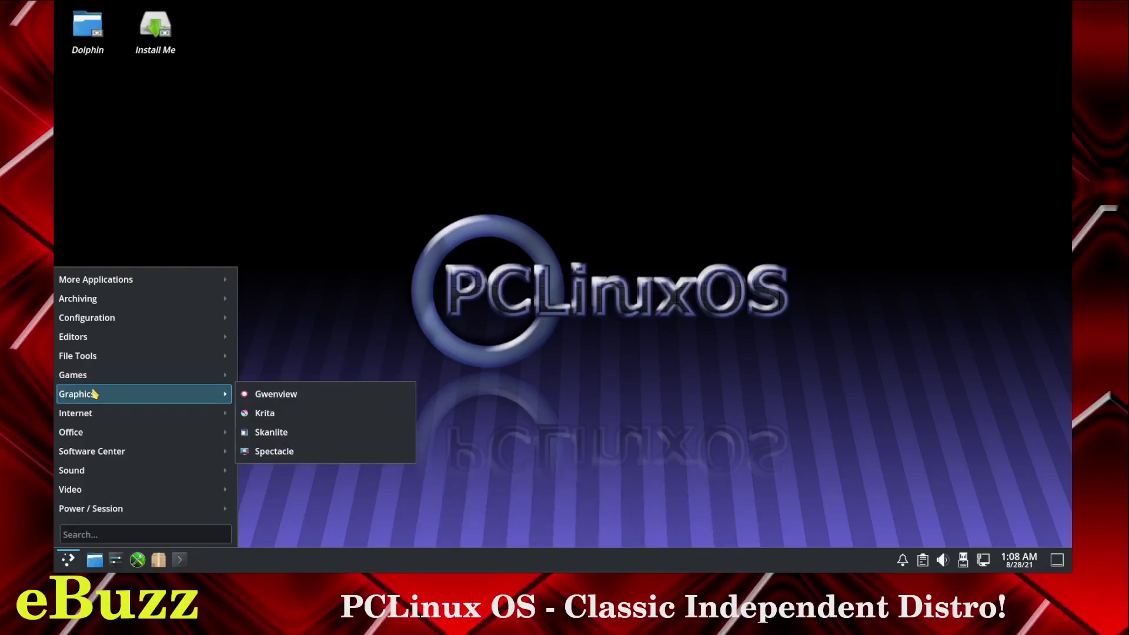
Show the Internet submenu listing AnyDesk, FileZilla, Firefox, Thunderbird and Zoom
mouse_move(92, 415)
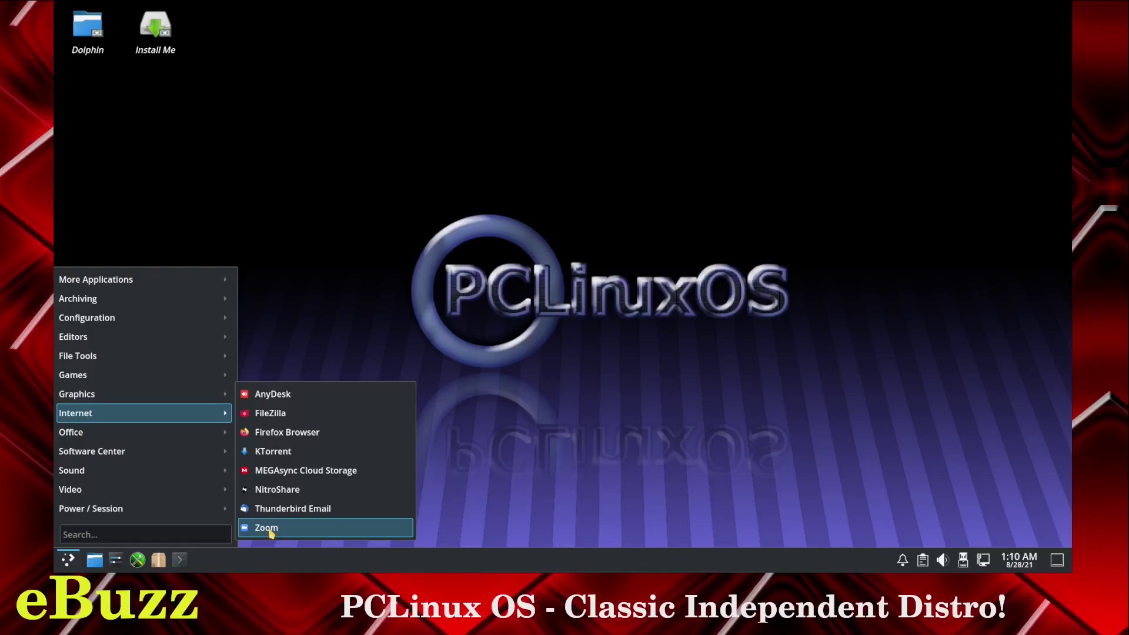
Show the Office, Software Center, Sound and Video submenus in turn, ending on HandBrake, Kdenlive and VLC
mouse_move(77, 436)
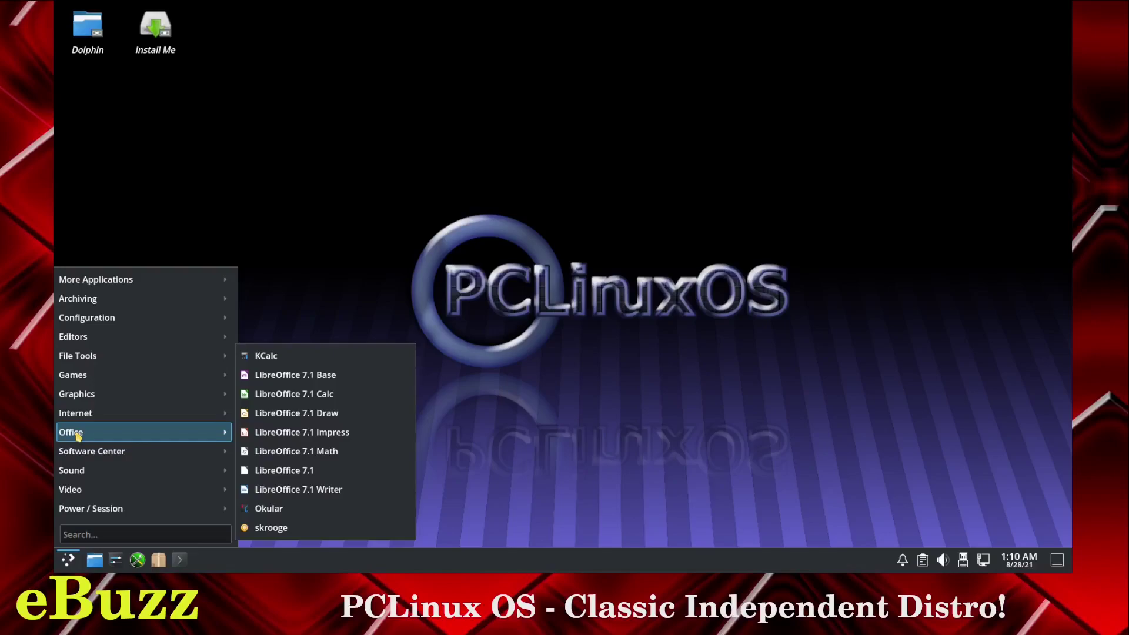
mouse_move(101, 453)
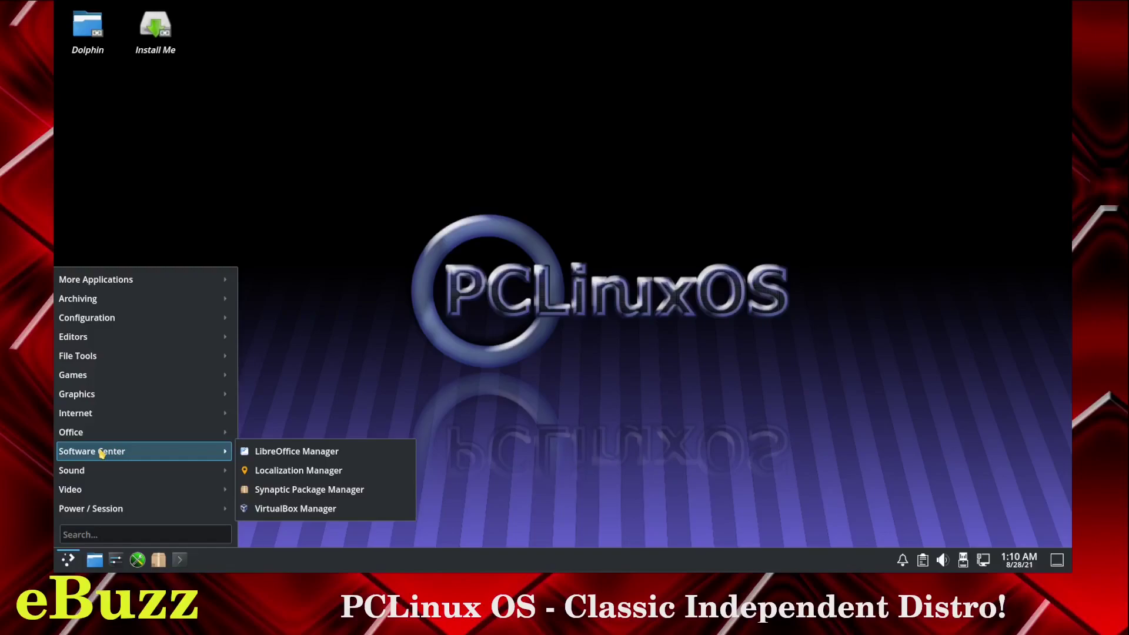
mouse_move(94, 472)
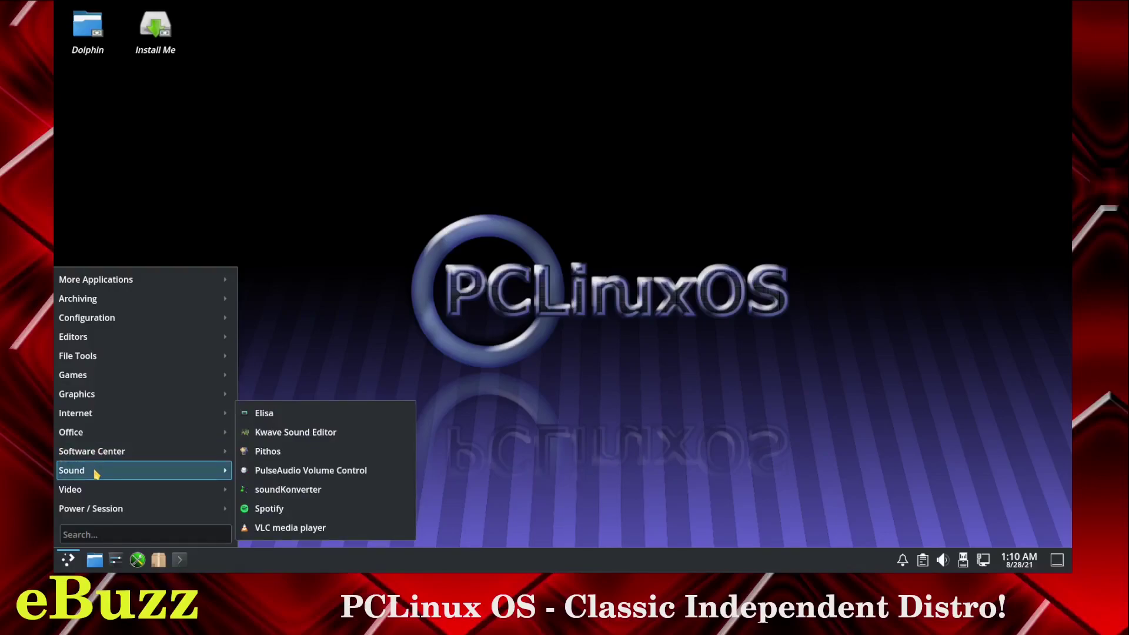
mouse_move(97, 493)
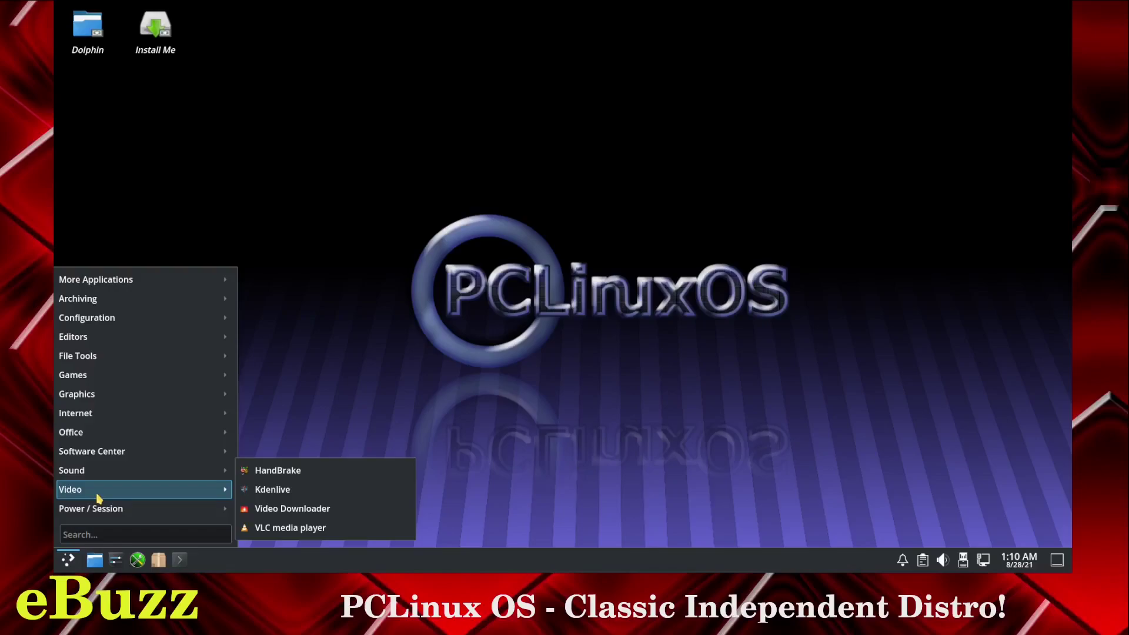
Dismiss the application menu by clicking the empty desktop
click(625, 429)
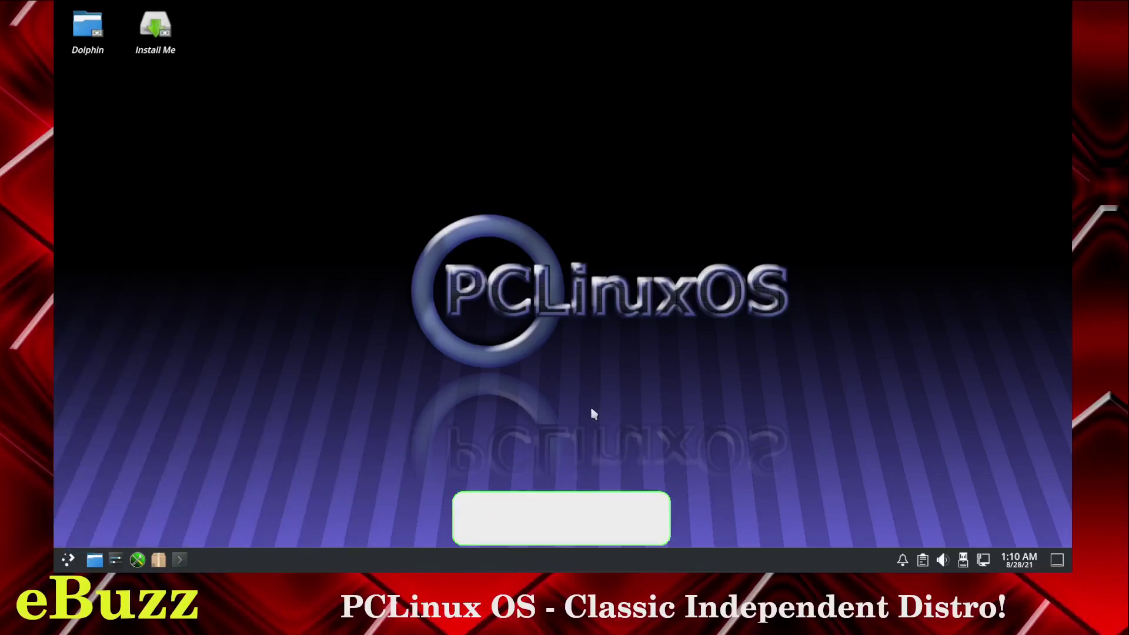